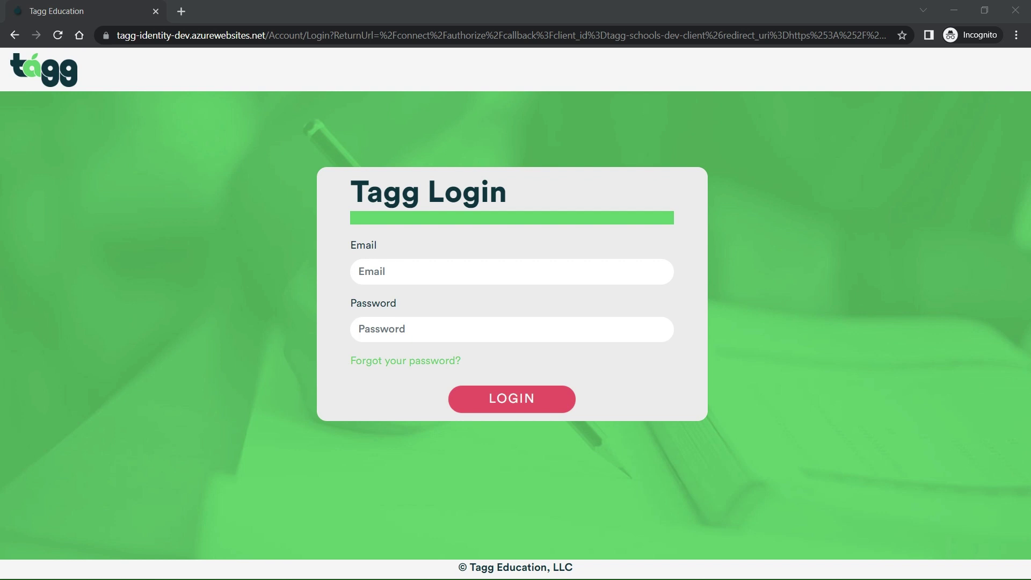
Log in to the Mystic Mountain District admin account with its e-mail and password
left_click(286, 251)
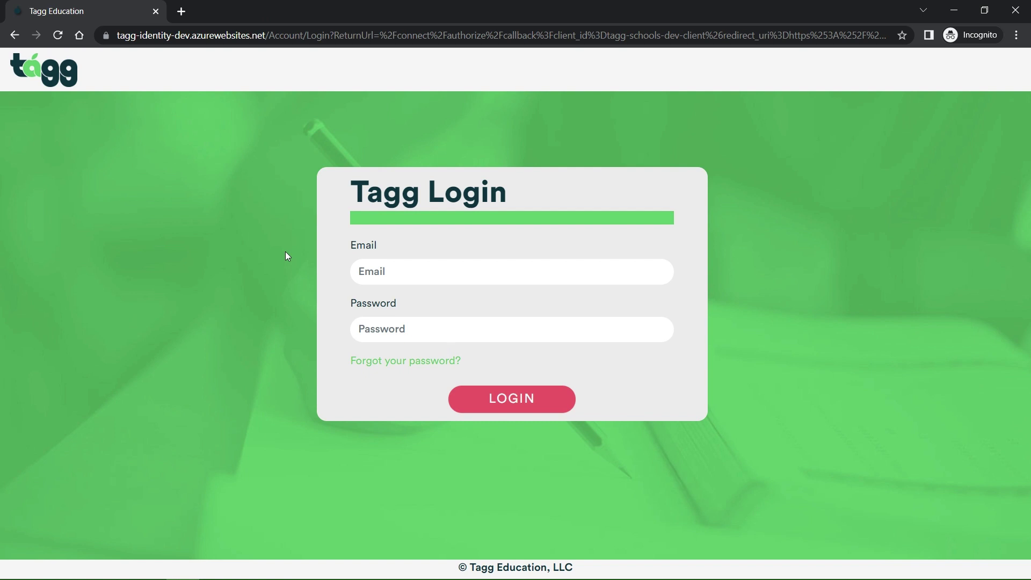
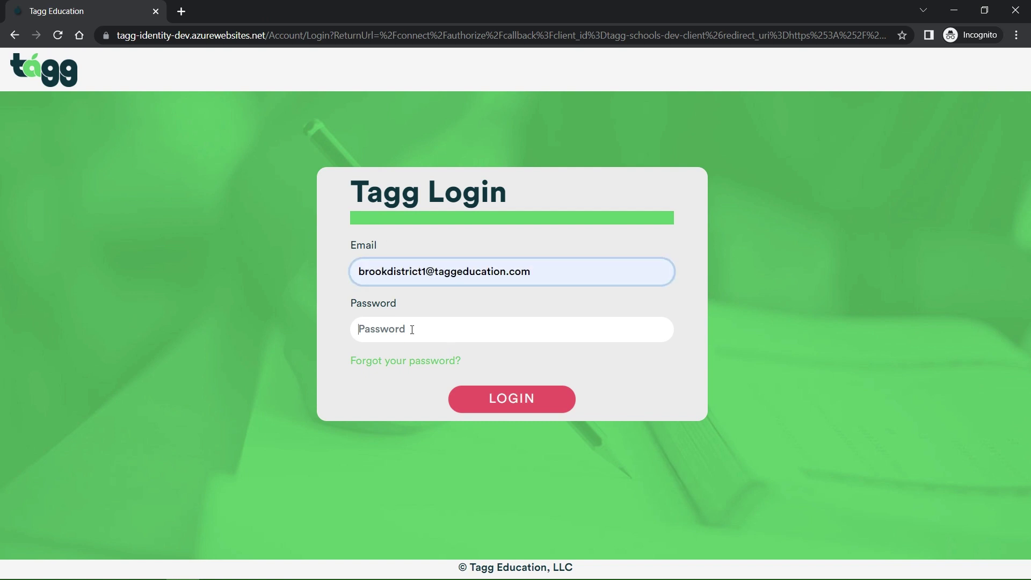
left_click(412, 330)
type("**********")
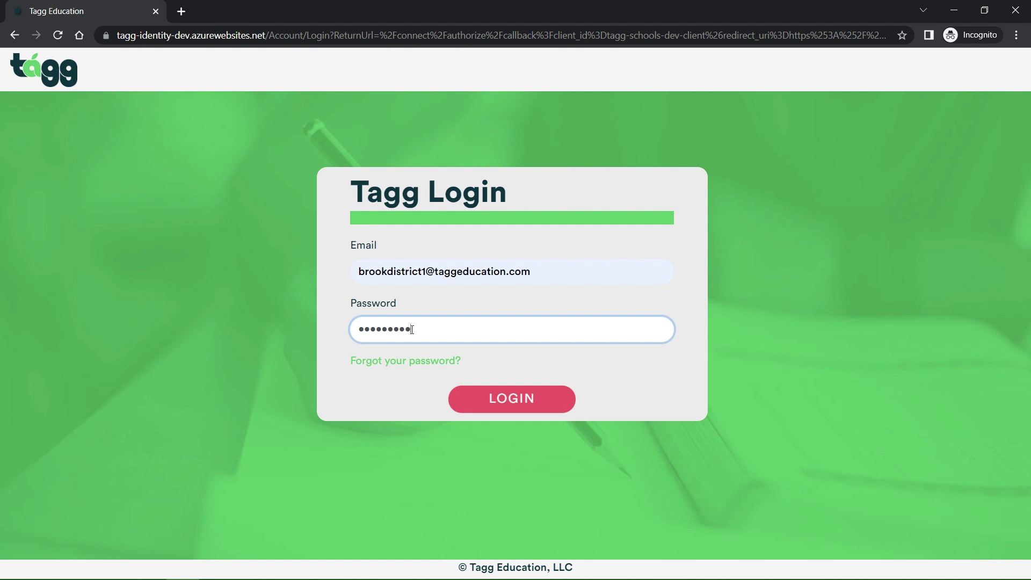
left_click(525, 399)
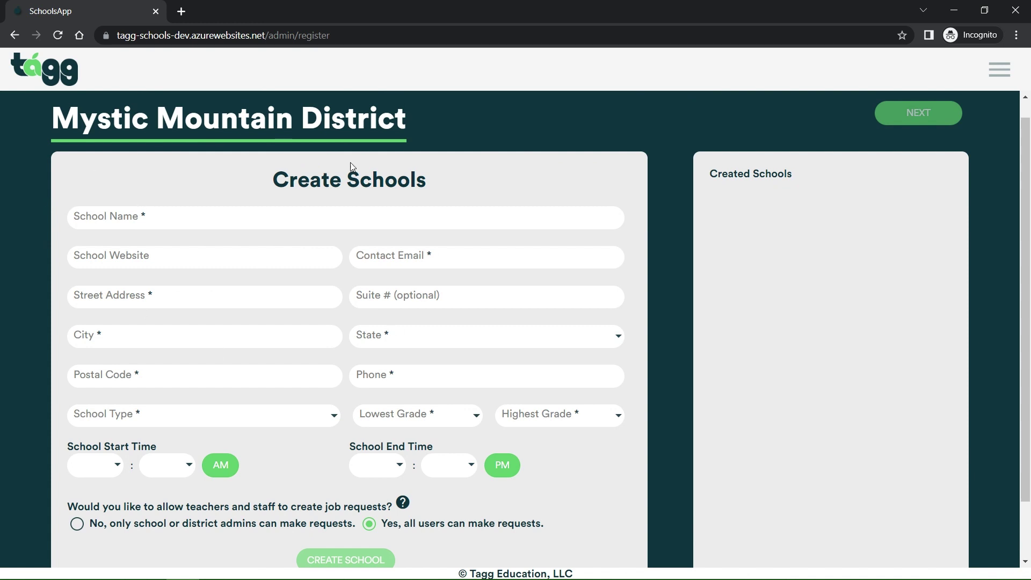
left_click(194, 217)
type("Hogwarts")
left_click(107, 254)
type("www.")
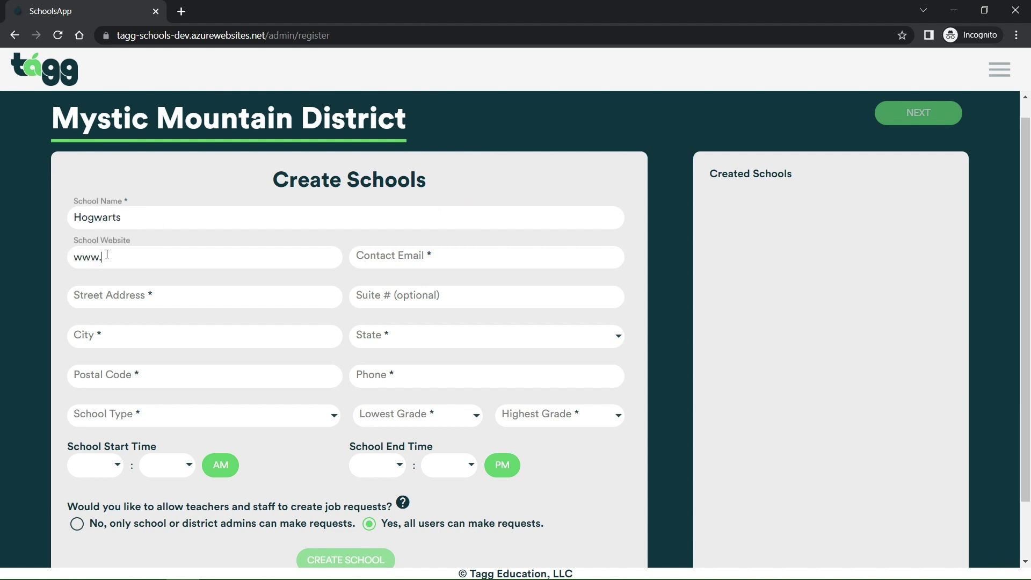
type("mugglemagic.edu")
key("Tab")
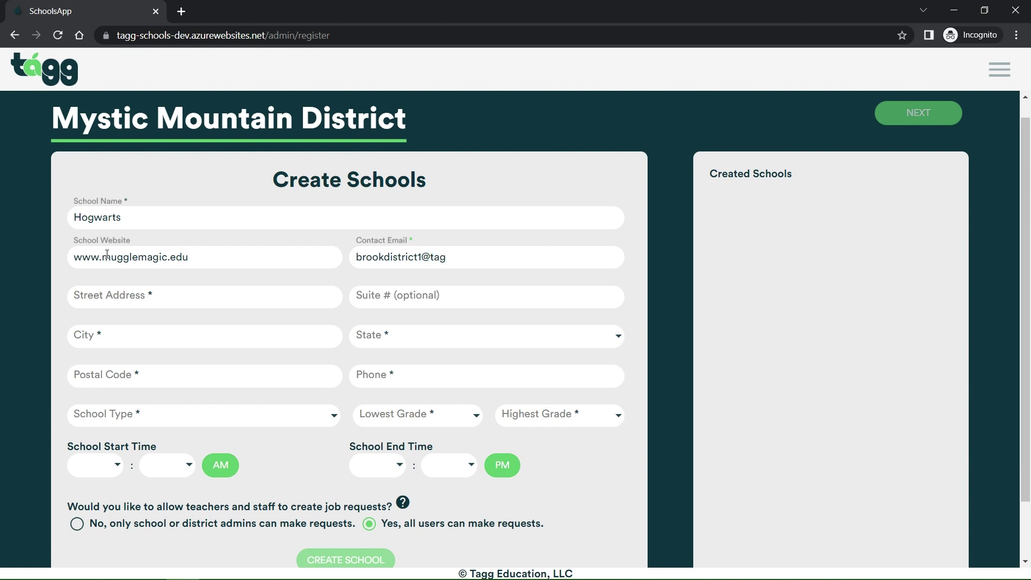
Fill in the school's street address in Colorado Springs, Colorado, zip code and phone number
left_click(175, 293)
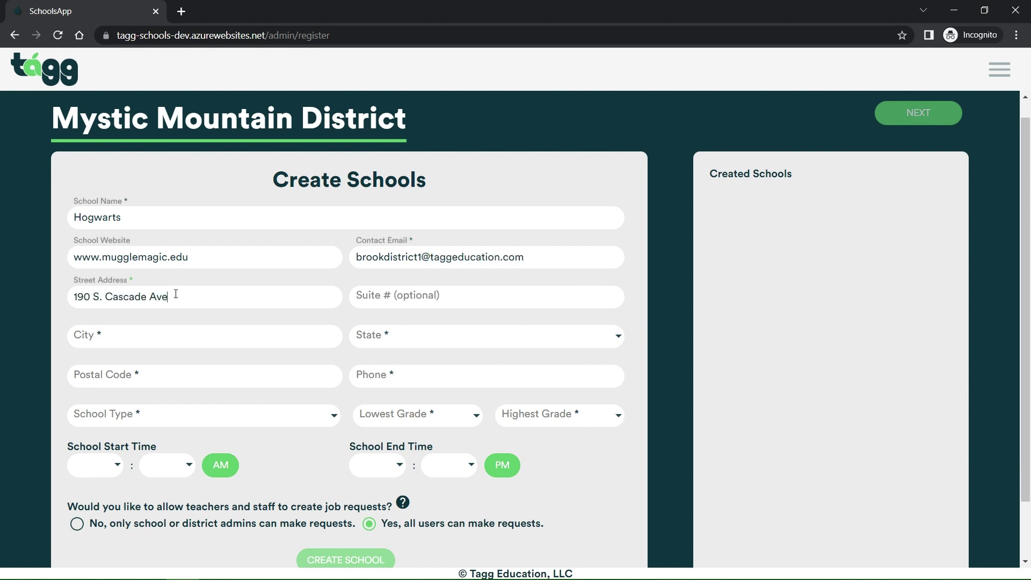
key("Tab")
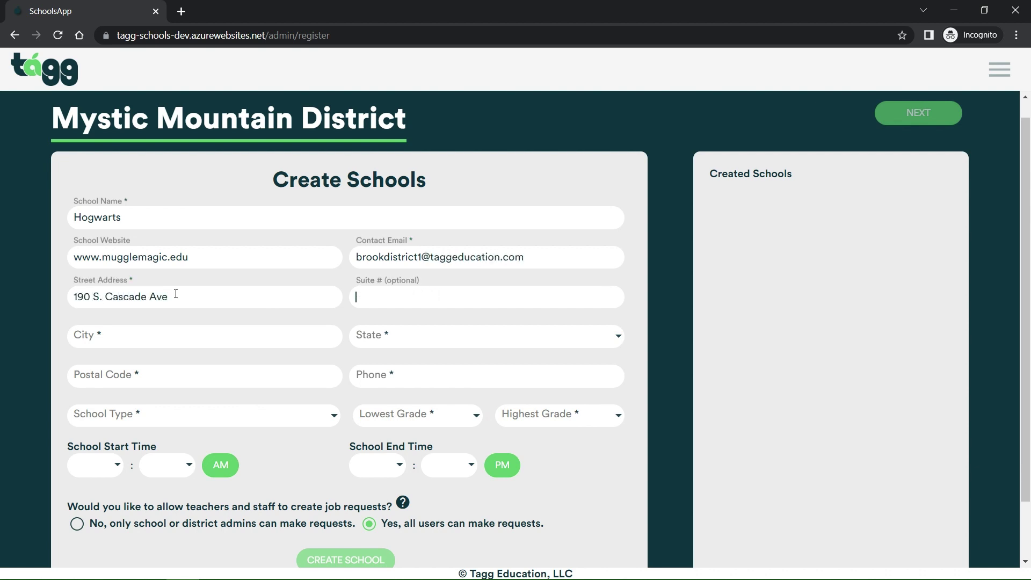
key("Tab")
type("Colorado Springs")
key("Tab")
type("Colorado")
key("Tab")
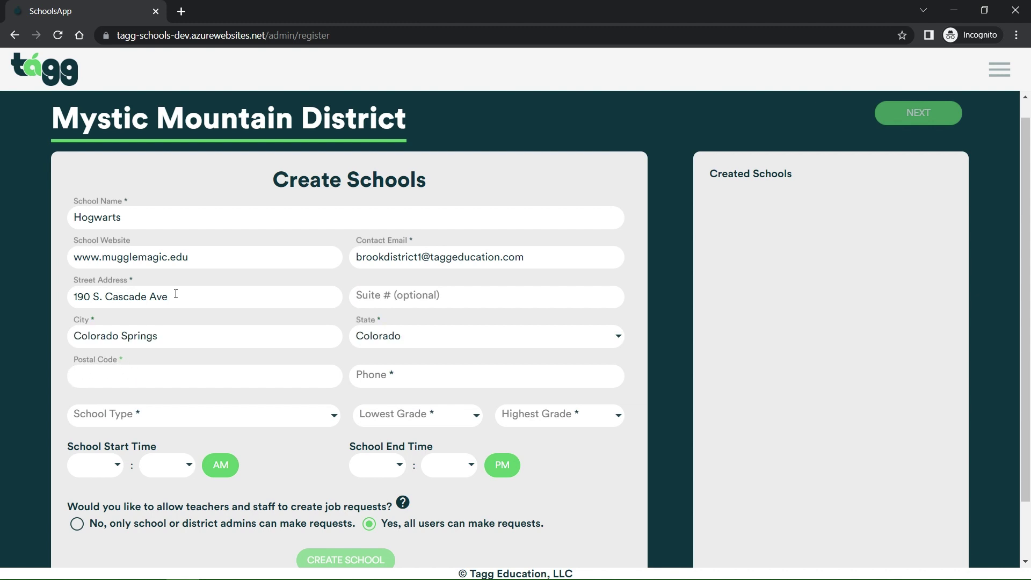
type("80903")
left_click(461, 372)
type("555-555")
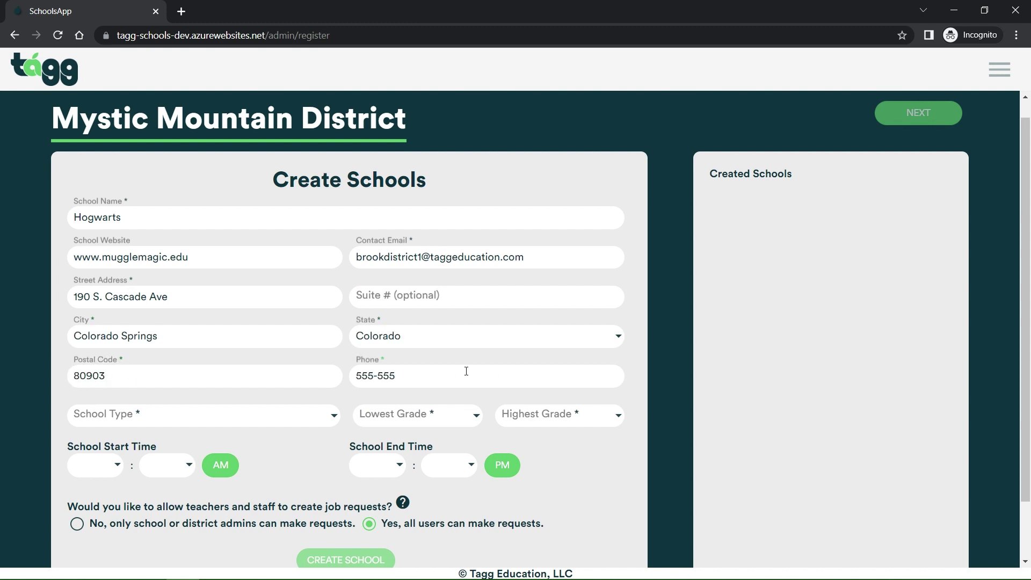
type("-5555")
Set school type Other with grades Kindergarten through 12th Grade
left_click(300, 424)
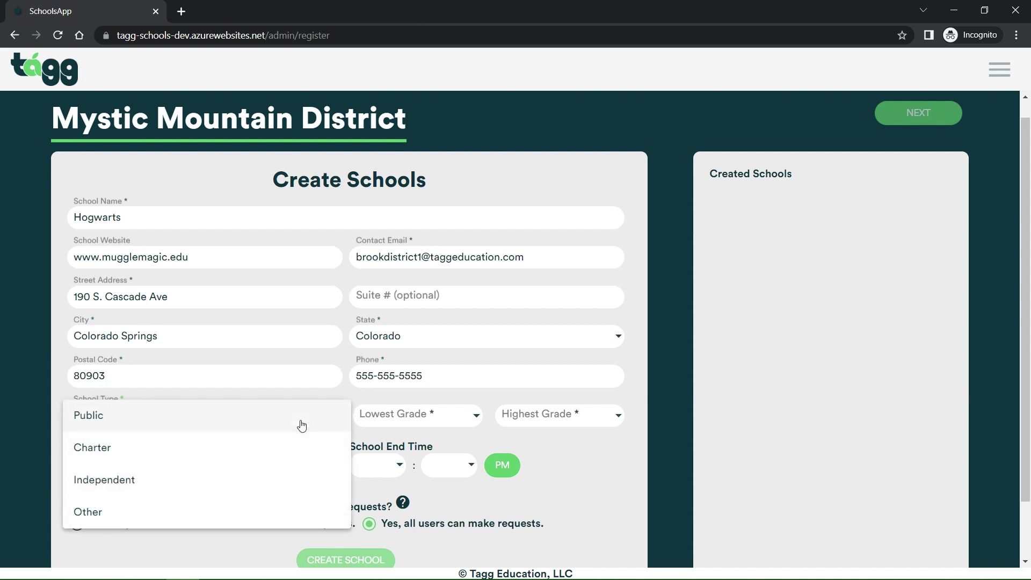
left_click(126, 509)
left_click(381, 425)
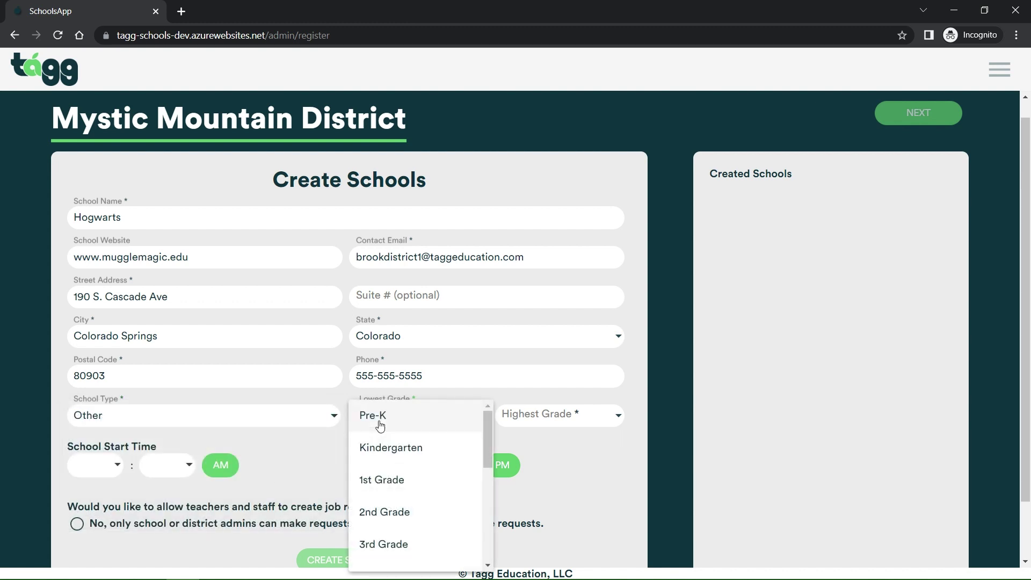
scroll(393, 458, "down", 2)
scroll(396, 455, "up", 2)
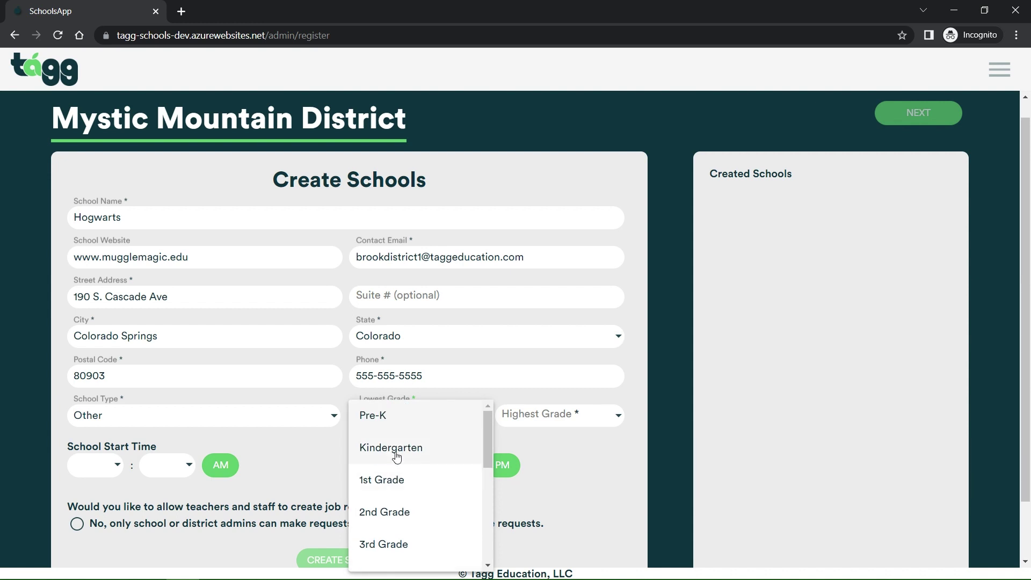
left_click(396, 454)
left_click(504, 422)
scroll(525, 454, "down", 5)
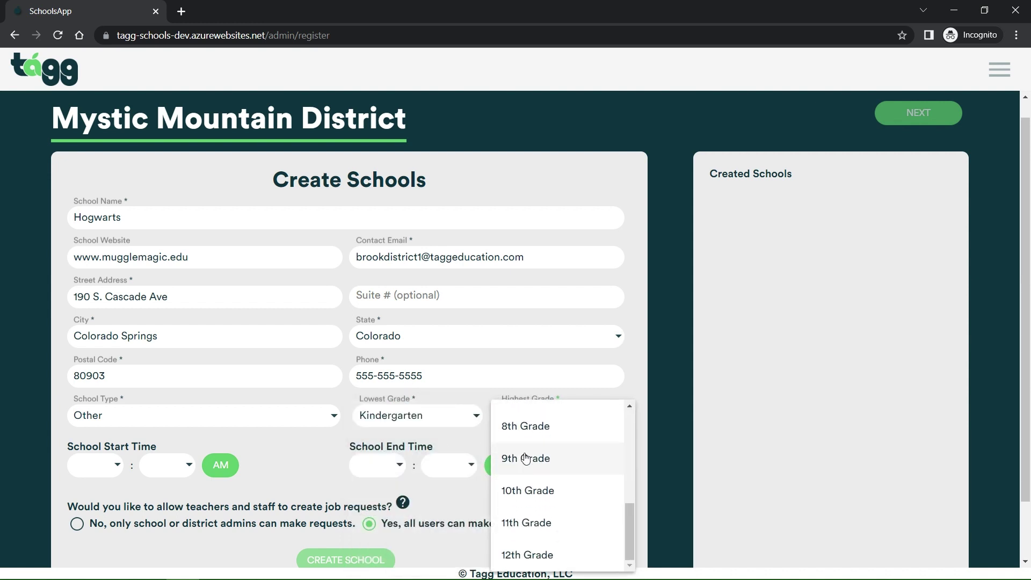
left_click(510, 555)
Set school hours 7:30 to 3:30 and create the Hogwarts school
left_click(117, 468)
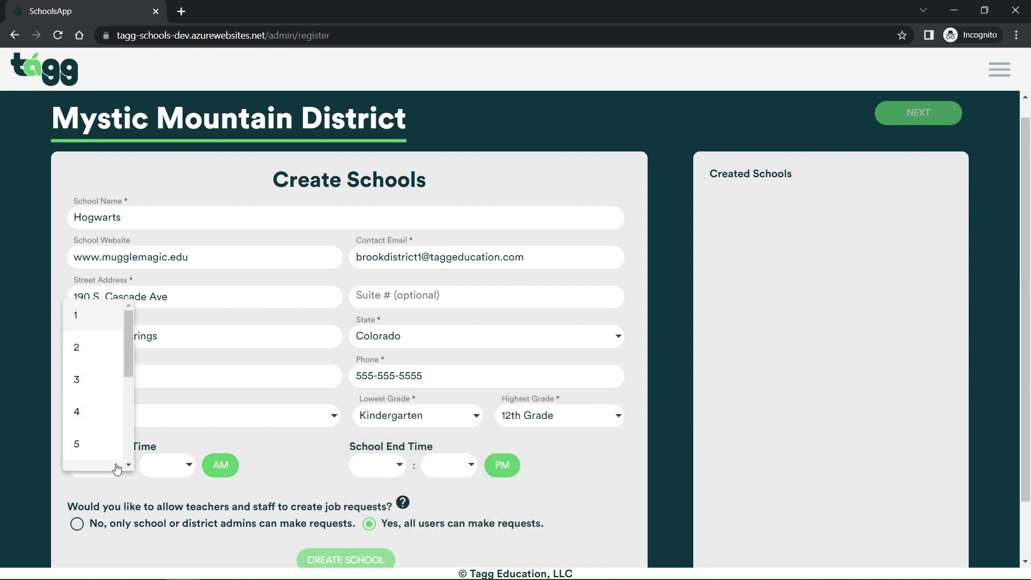
scroll(102, 445, "down", 2)
left_click(87, 440)
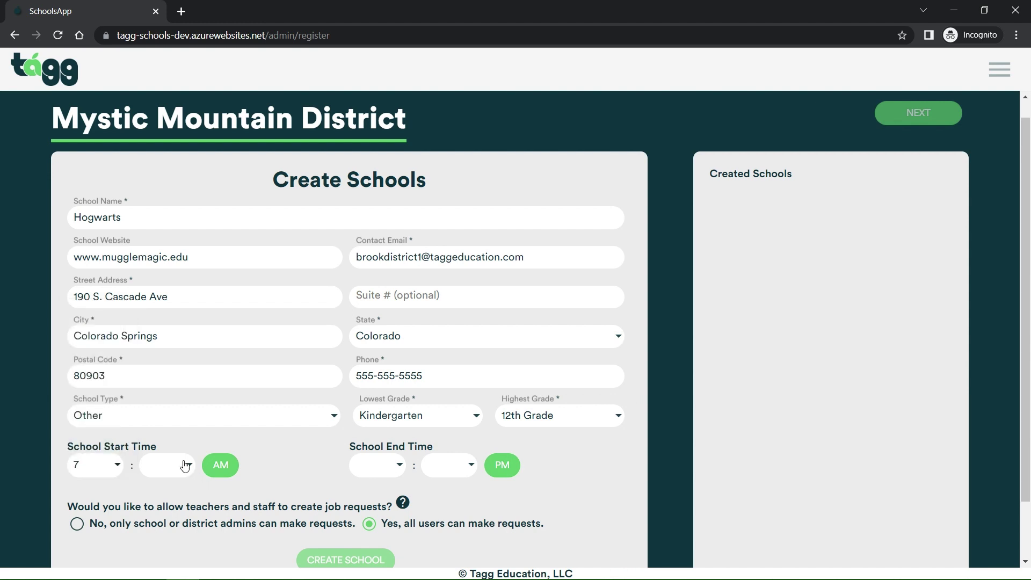
left_click(184, 466)
scroll(168, 406, "down", 10)
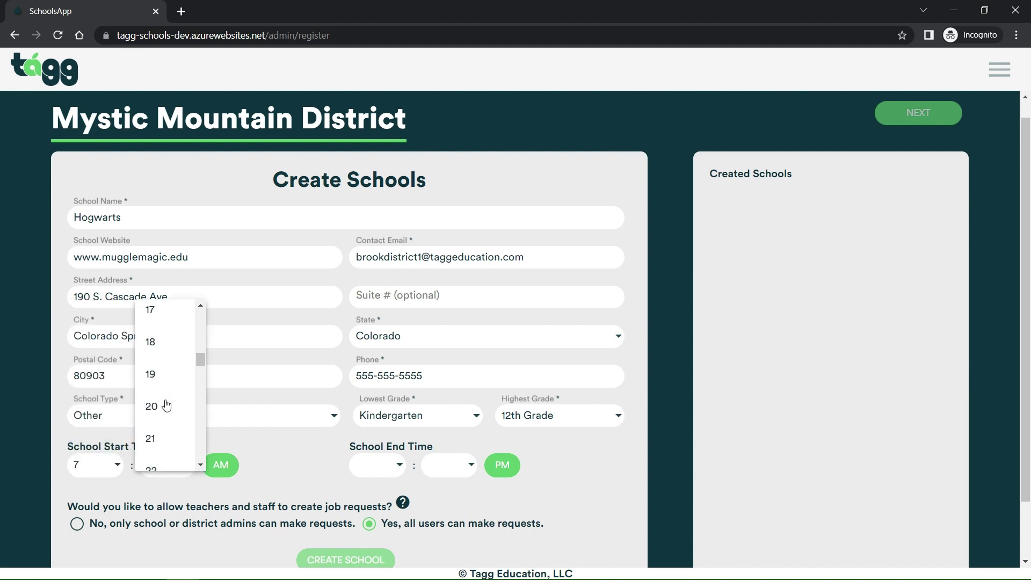
scroll(167, 406, "down", 6)
left_click(167, 406)
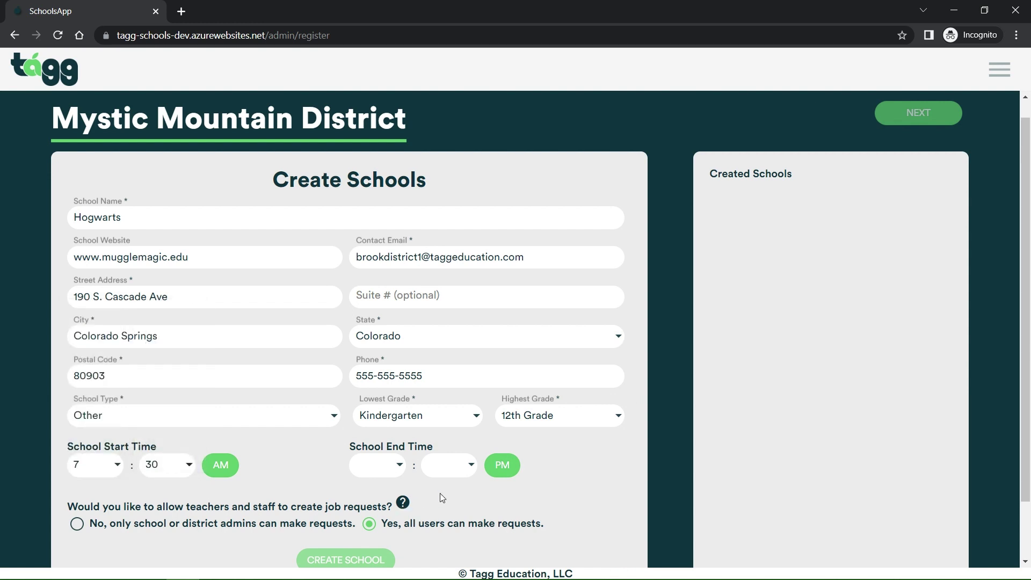
left_click(393, 474)
scroll(359, 437, "down", 2)
scroll(371, 396, "up", 2)
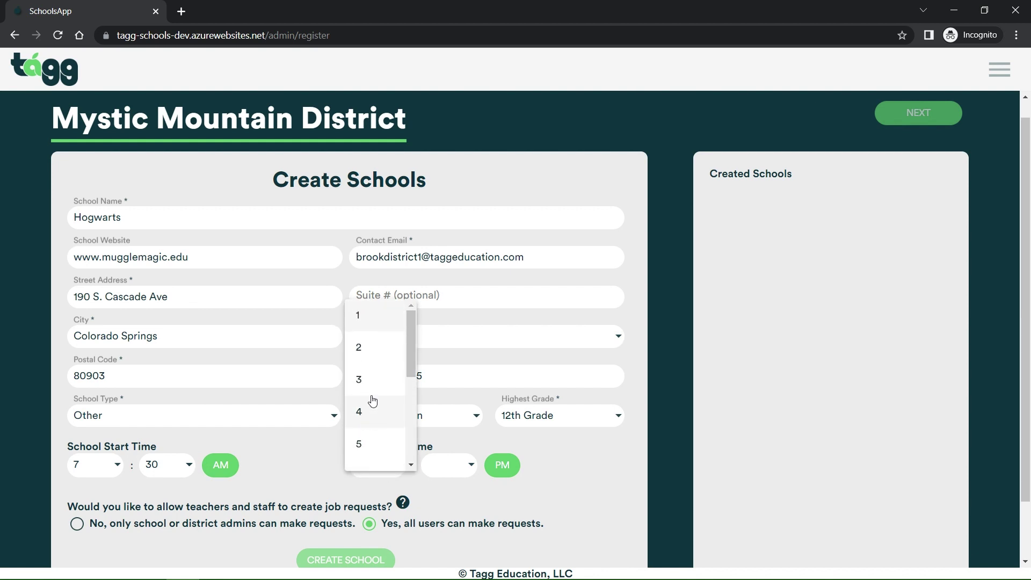
left_click(369, 372)
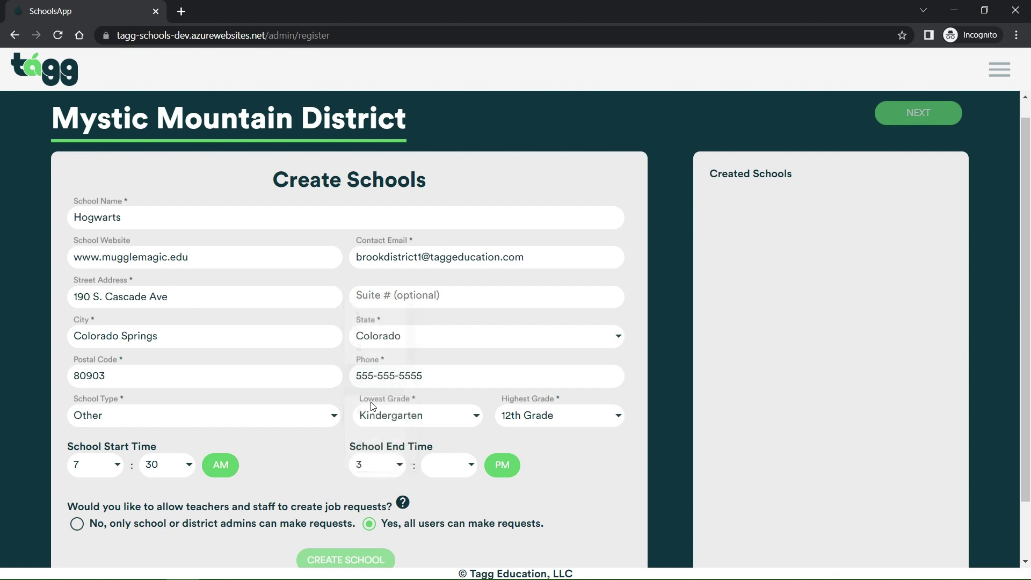
left_click(461, 458)
scroll(456, 408, "down", 5)
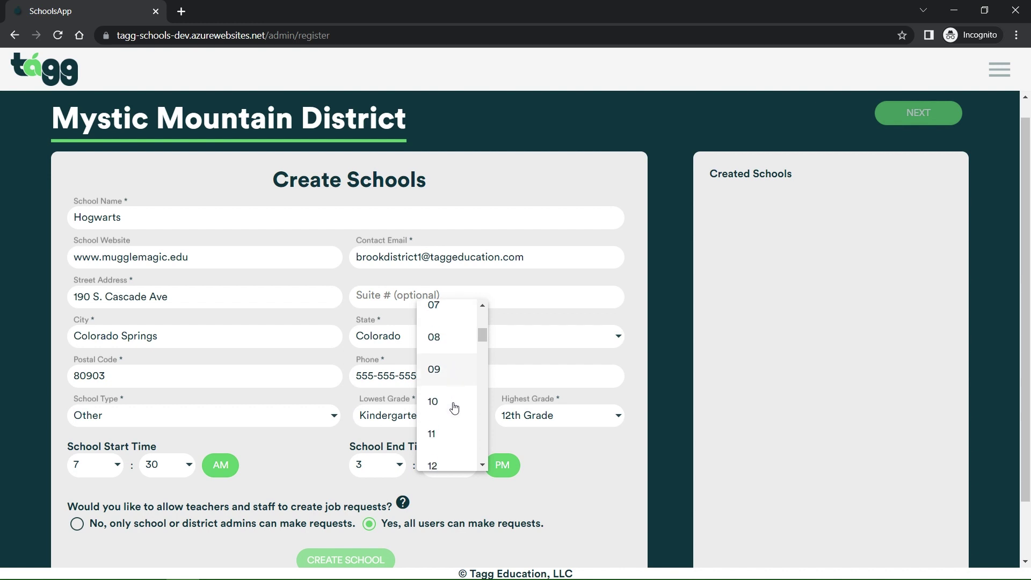
scroll(453, 405, "down", 8)
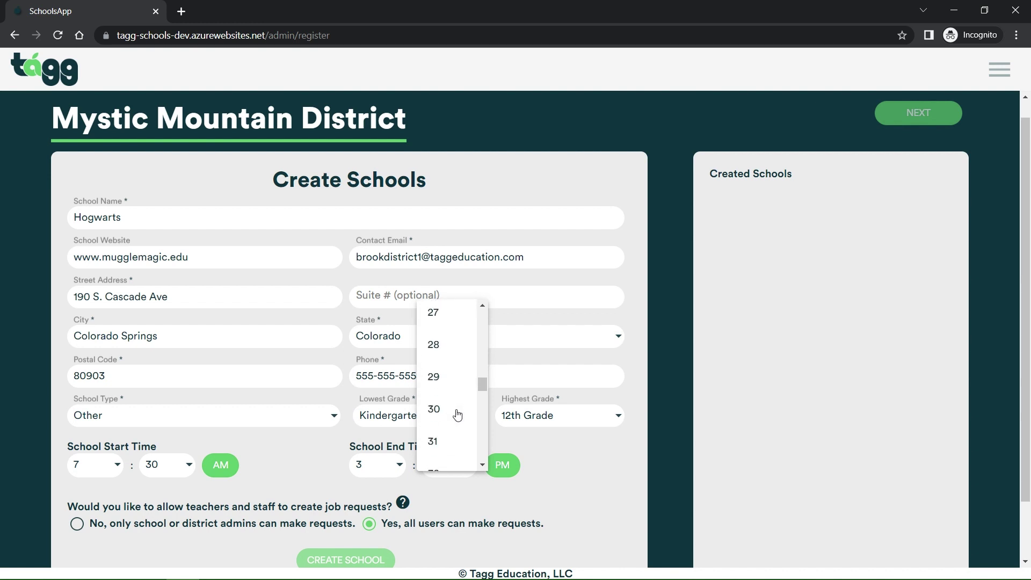
left_click(449, 411)
scroll(245, 422, "down", 3)
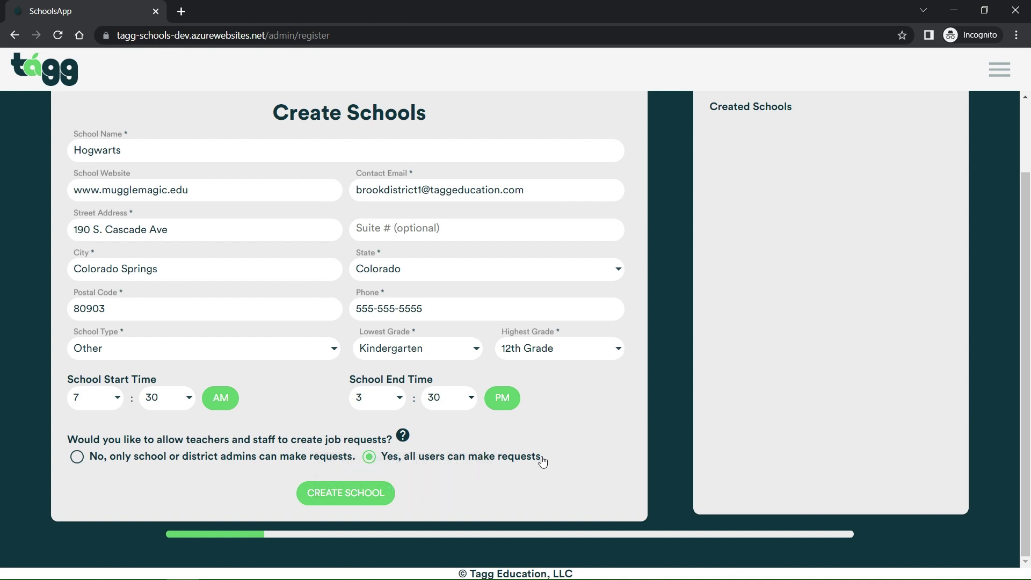
left_click(339, 493)
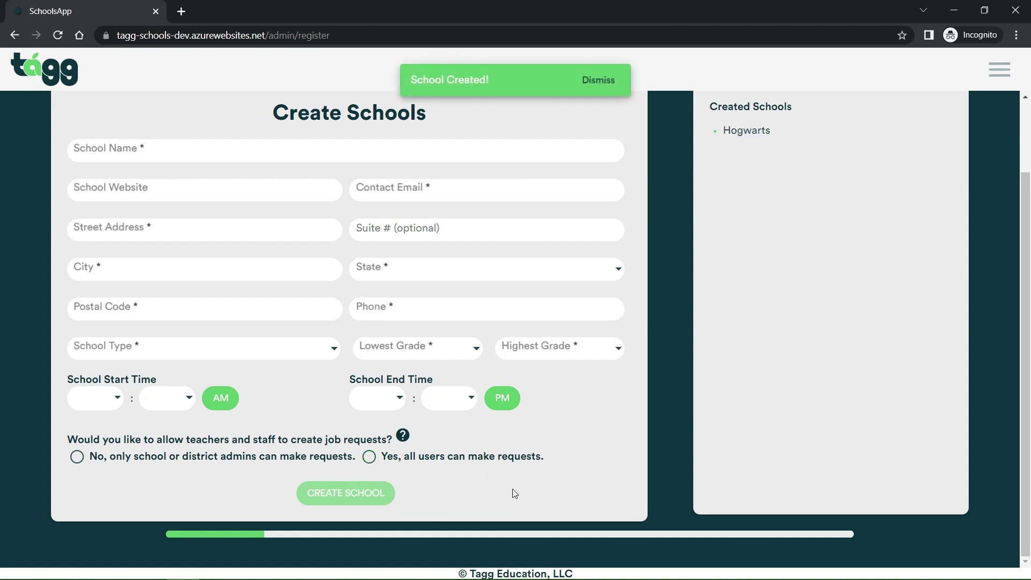
Create Durmstrang Institute letting all users make job requests, then continue to the bank account step
scroll(793, 390, "up", 2)
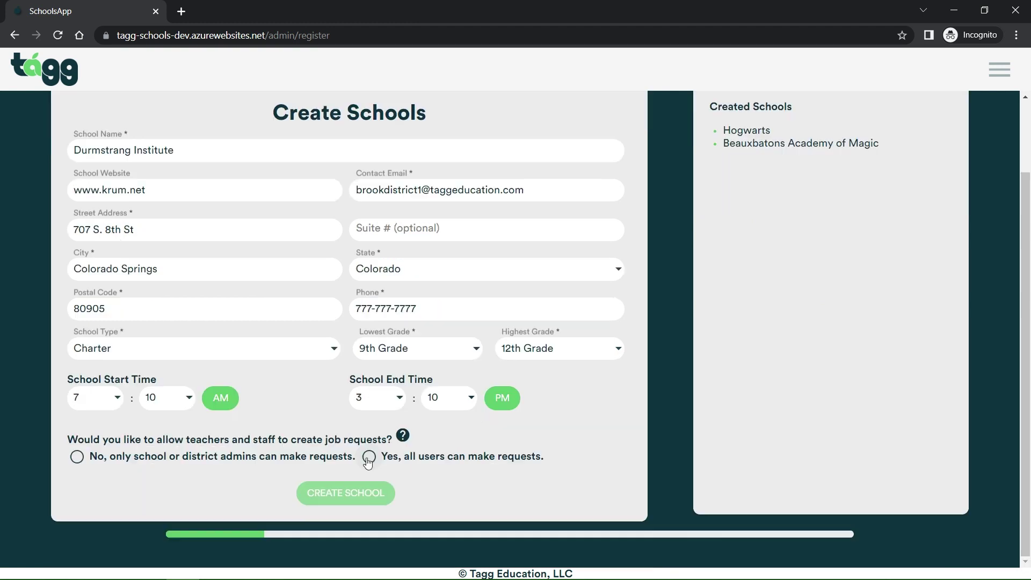
left_click(369, 456)
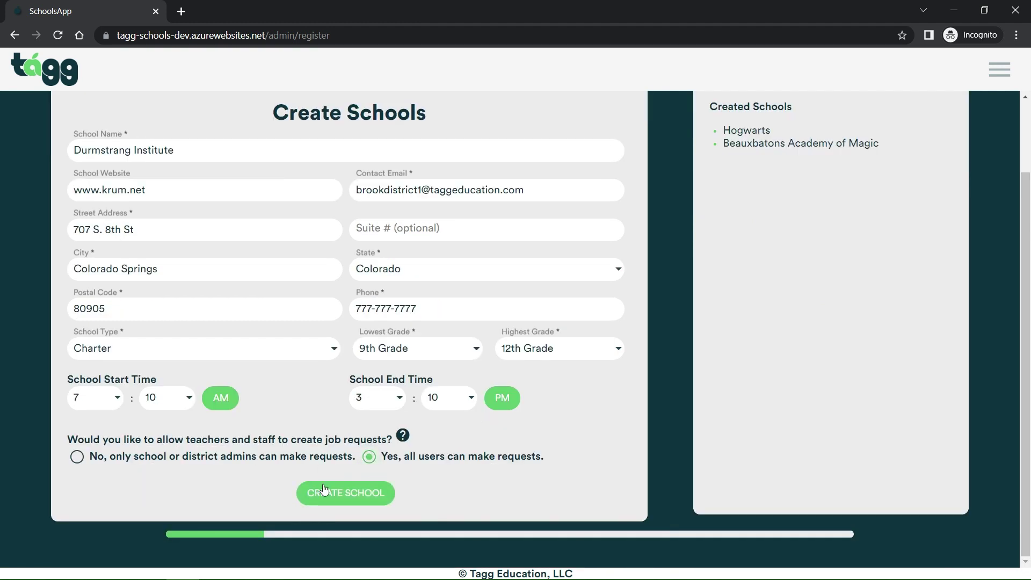
left_click(342, 492)
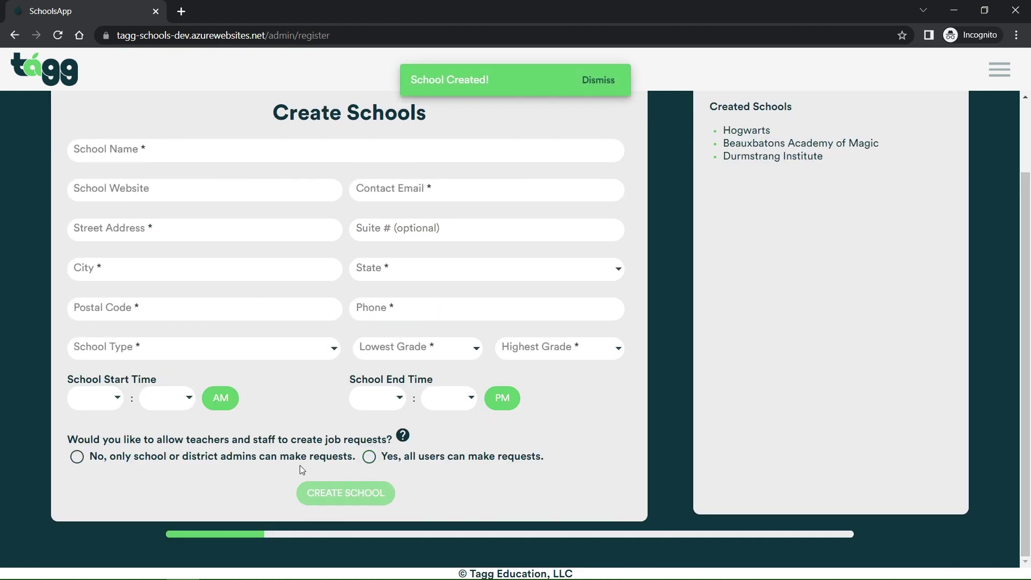
left_click(602, 91)
scroll(695, 180, "up", 3)
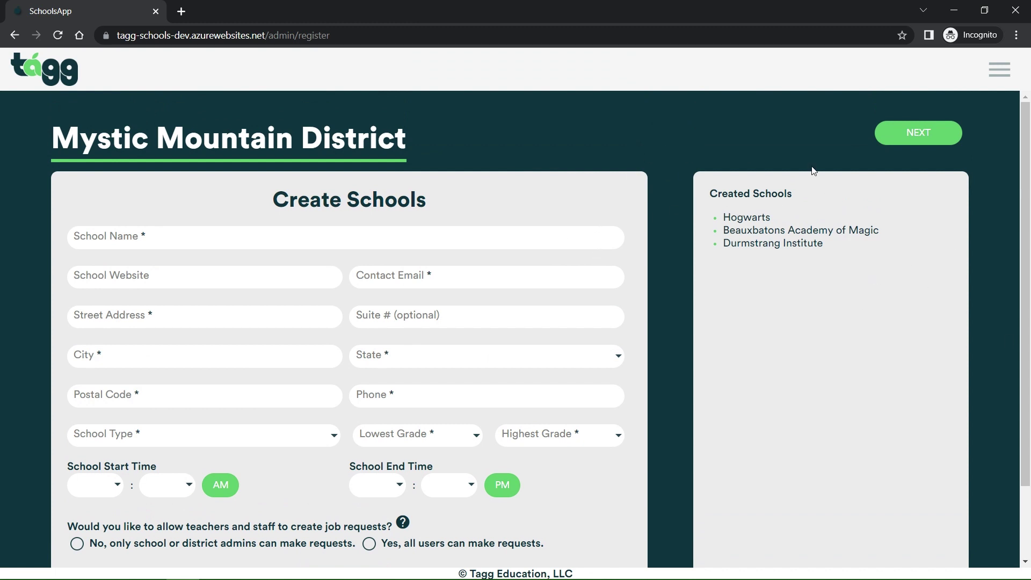
left_click(904, 146)
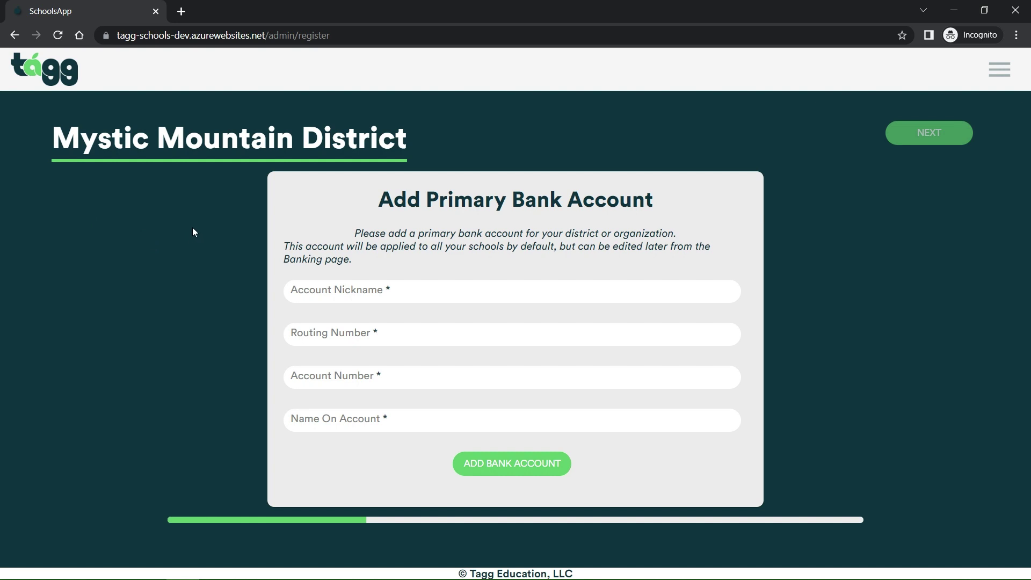
Enter nickname Mystic Mountain Primary Account, the routing and account numbers, and the account holder's name
type("Mystic")
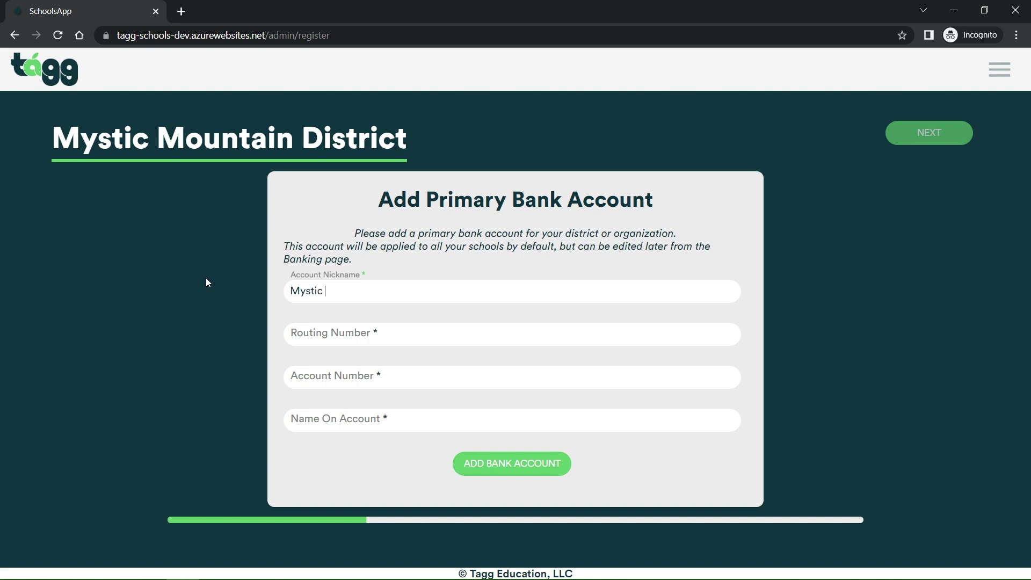
type(" Mountain Primary Account")
key("Tab")
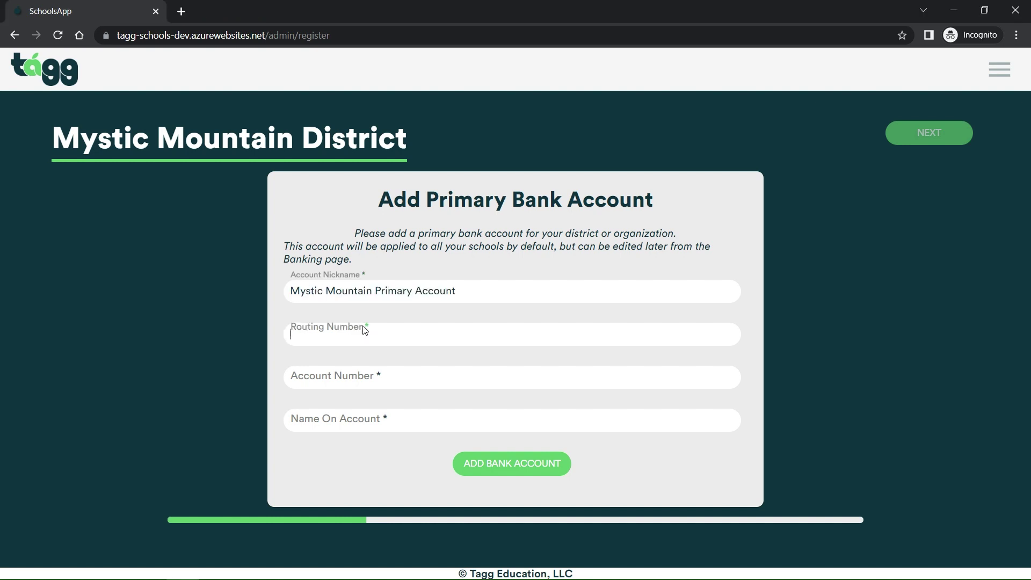
type("110000000")
key("Tab")
type("000123456789")
key("Tab")
type("Albus ")
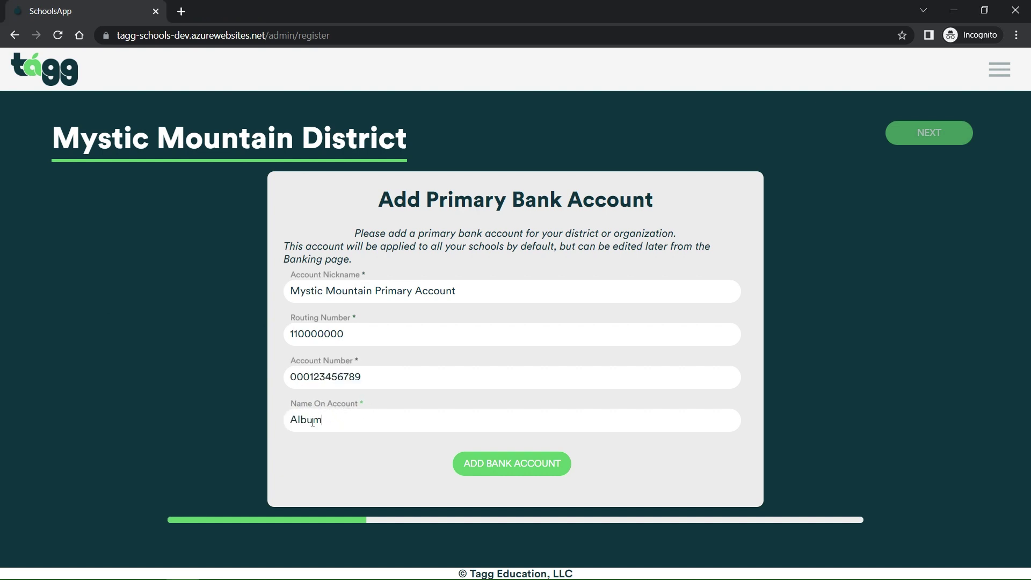
type("Dumbledore")
Add the primary bank account, review the Stripe microtransaction note, and continue to sub settings
left_click(529, 468)
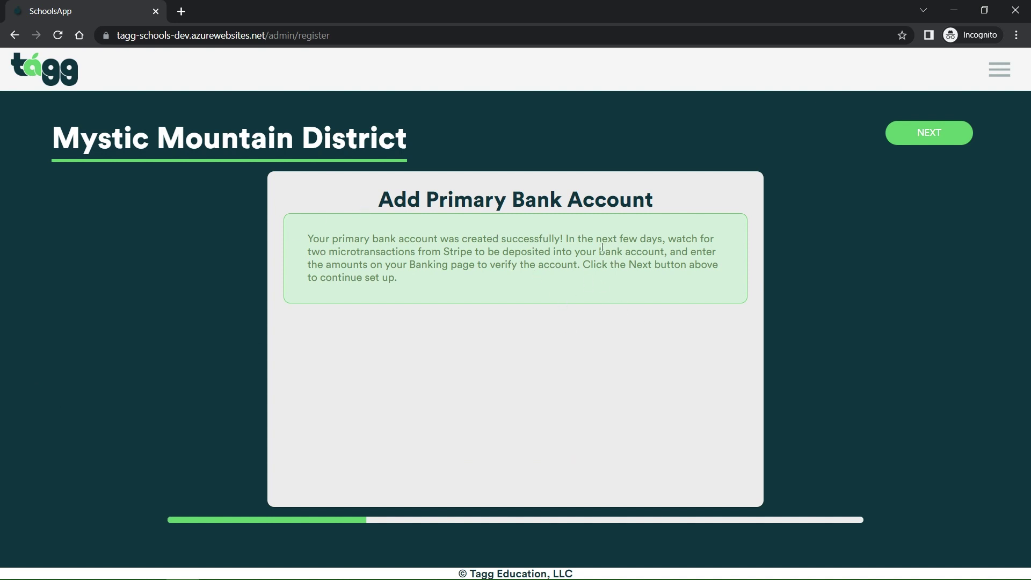
left_click_drag(564, 239, 666, 254)
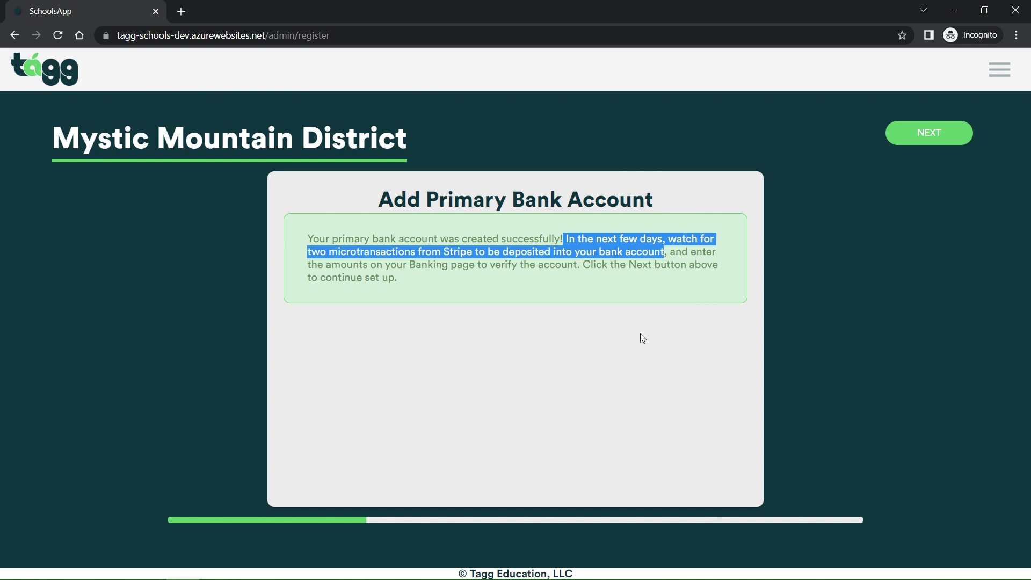
left_click(417, 266)
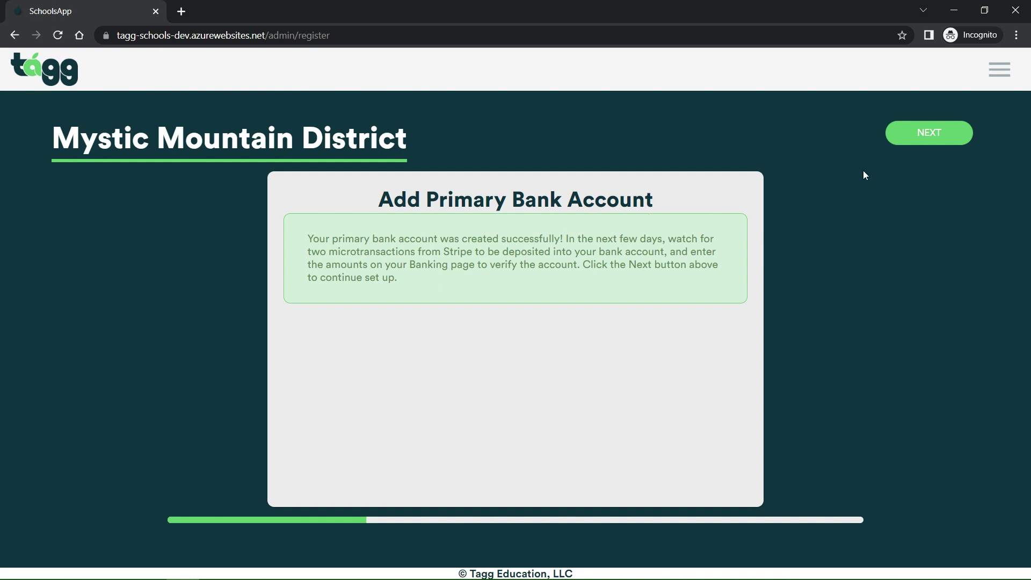
left_click(923, 138)
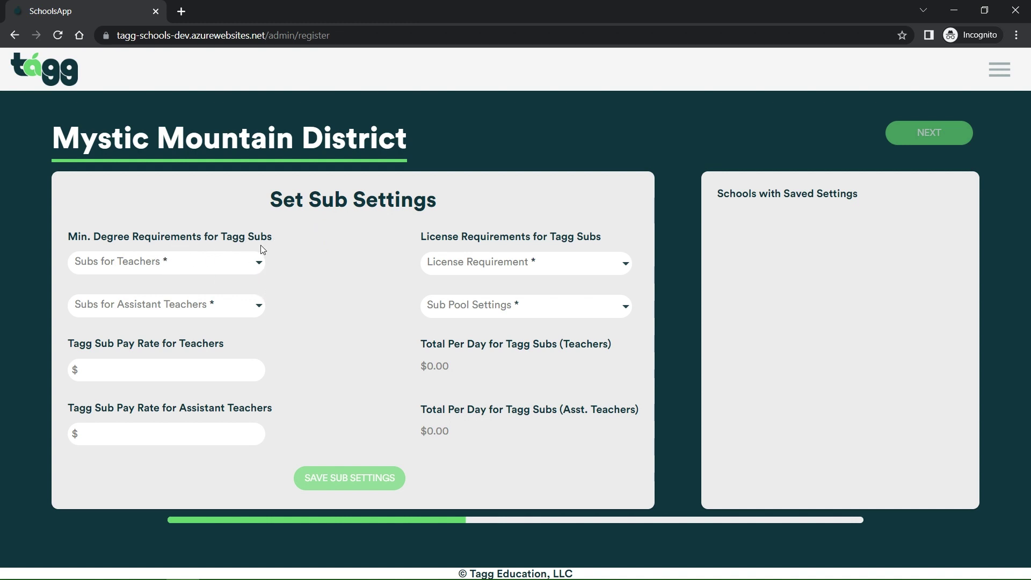
Require Bachelors for teacher subs, High School Diploma or GED for assistants, and no licence
left_click(243, 273)
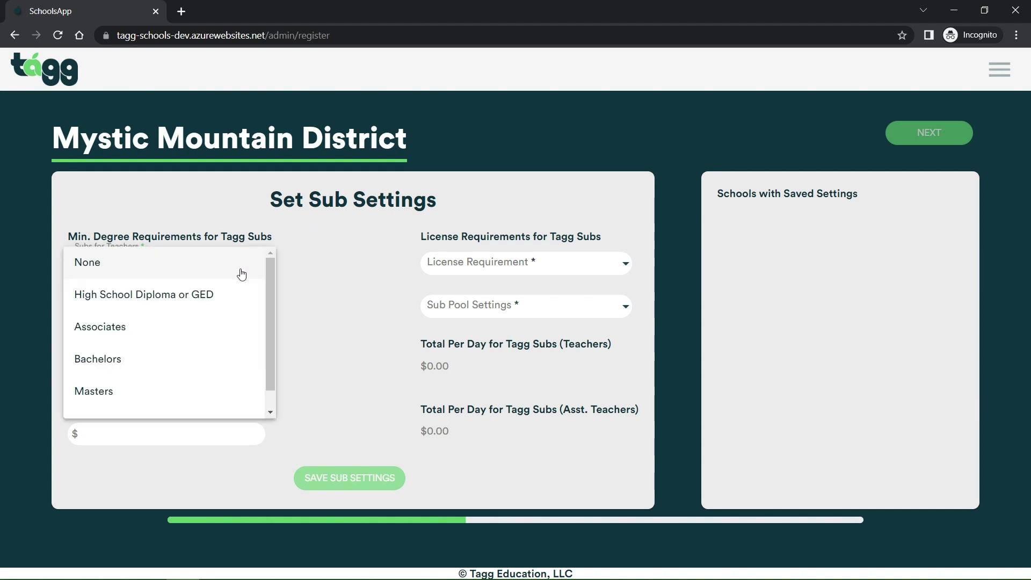
scroll(153, 347, "down", 1)
left_click(144, 344)
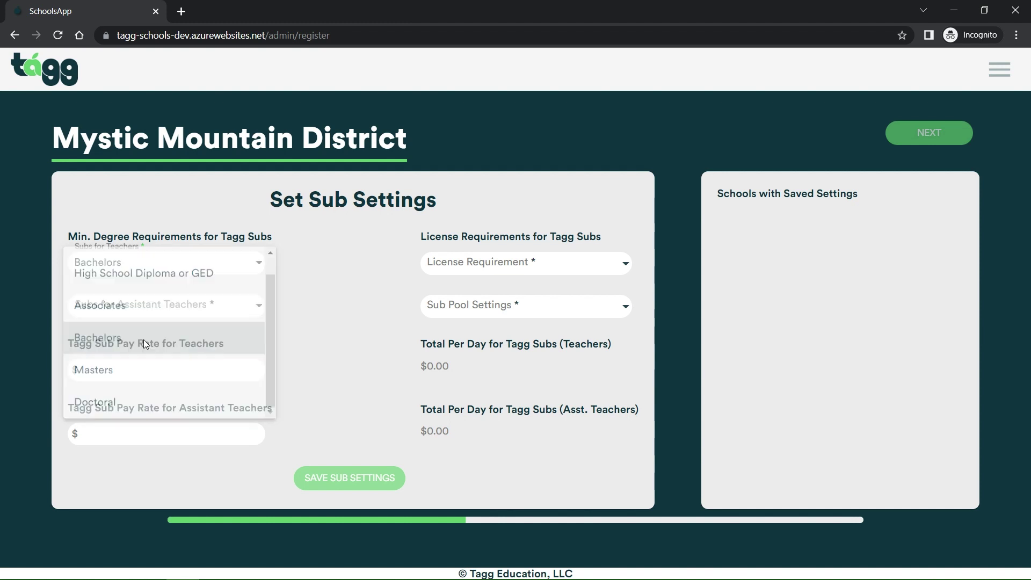
left_click(221, 316)
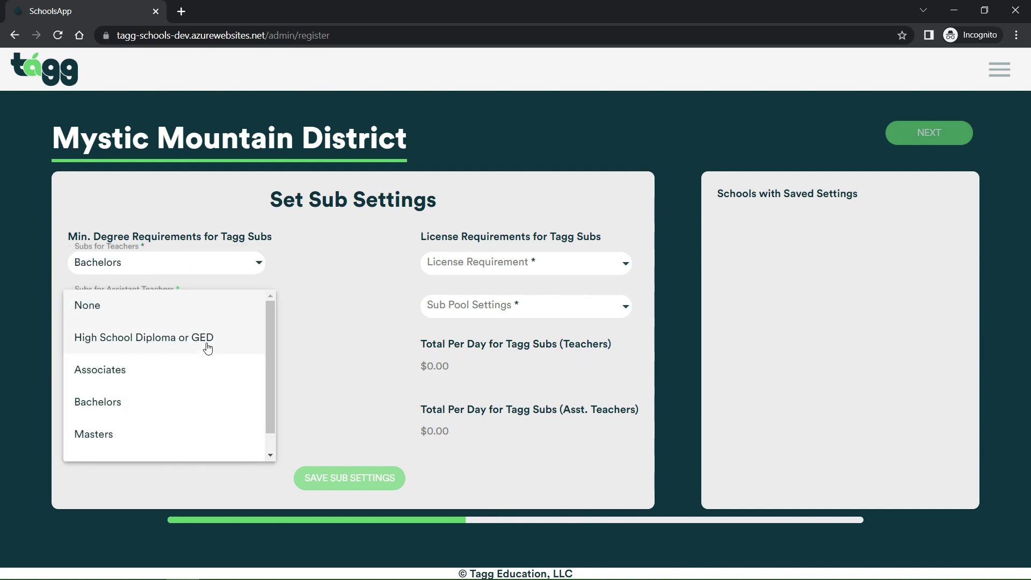
left_click(207, 344)
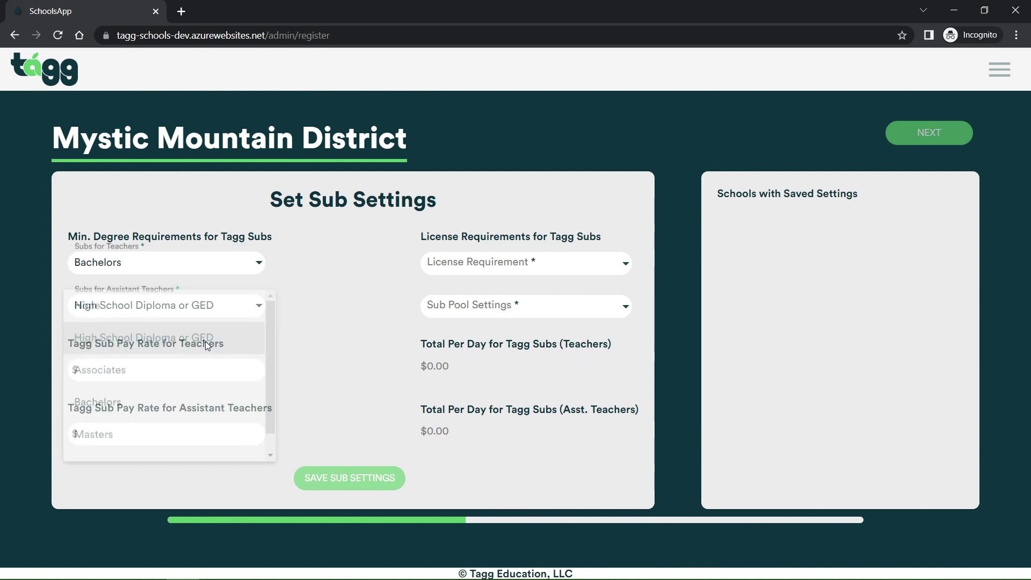
left_click(577, 268)
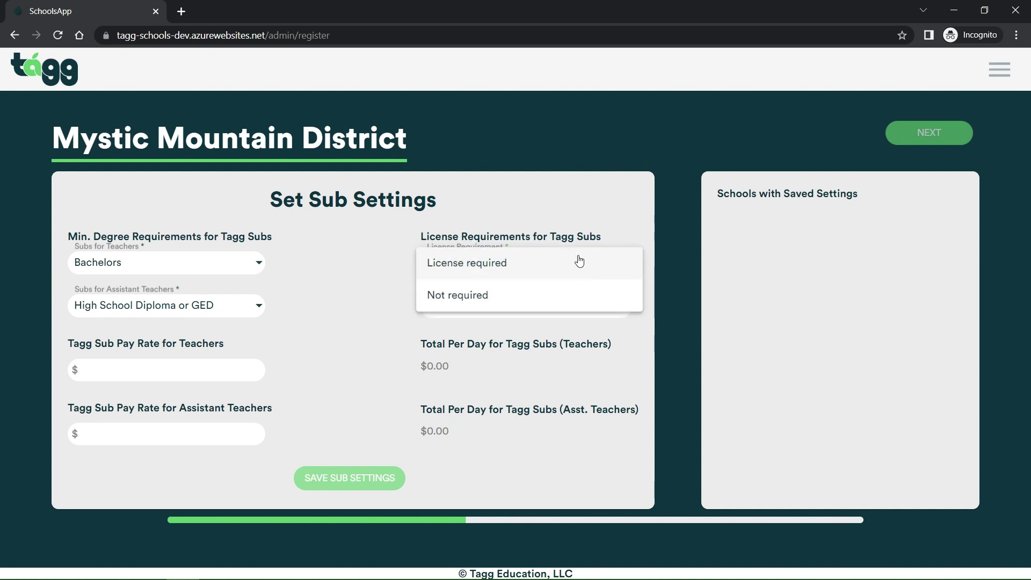
left_click(526, 299)
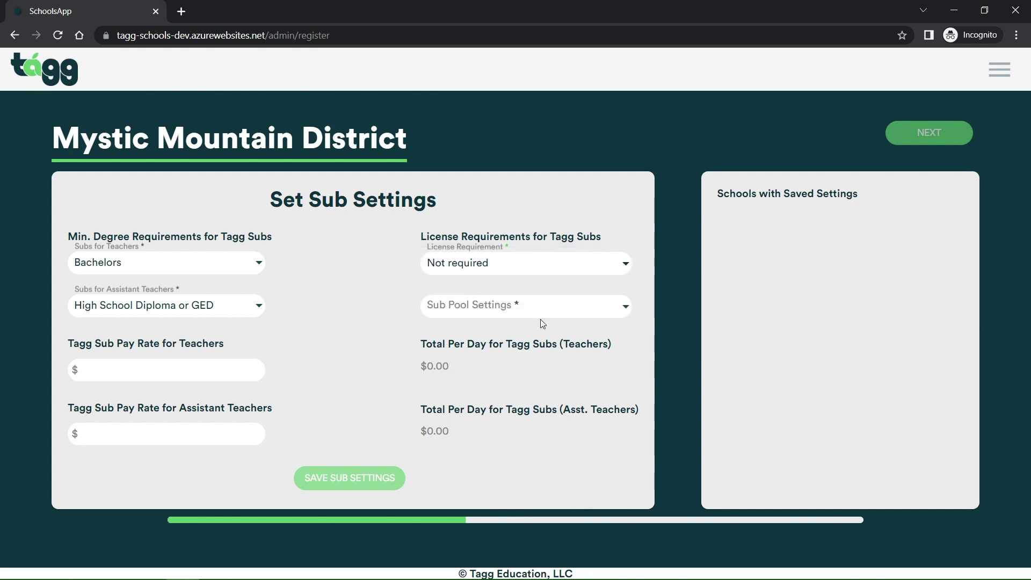
left_click(566, 310)
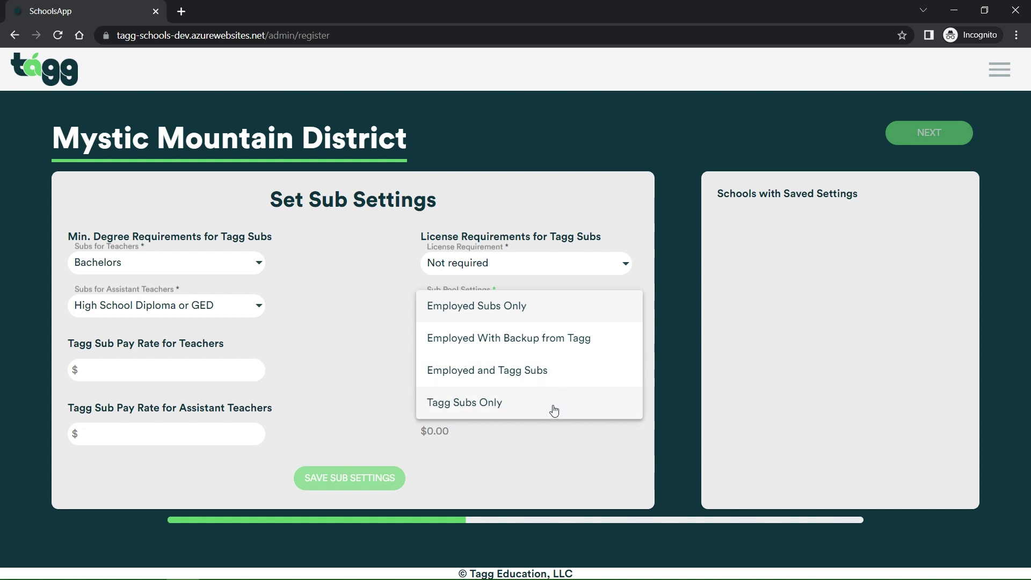
Choose Tagg Subs Only with pay rates $150 for teachers and $120 for assistants, save, and continue
left_click(554, 409)
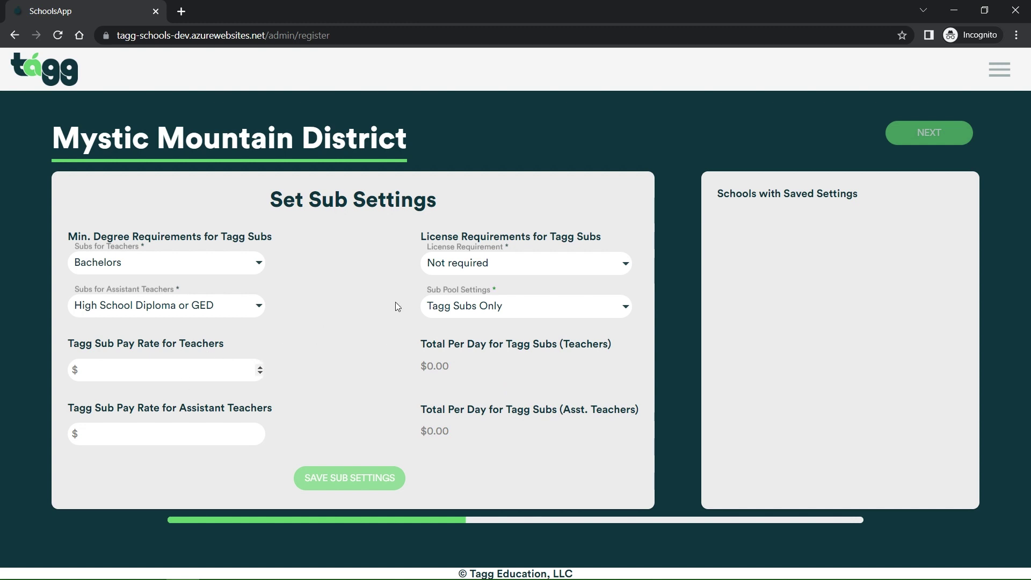
type("150")
left_click(144, 434)
type("120")
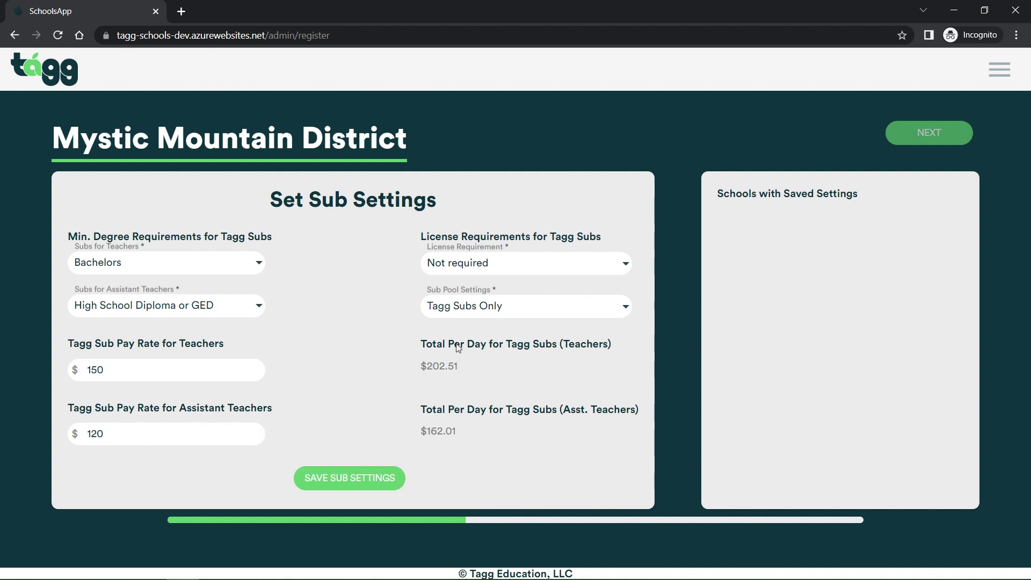
left_click(391, 368)
left_click(347, 486)
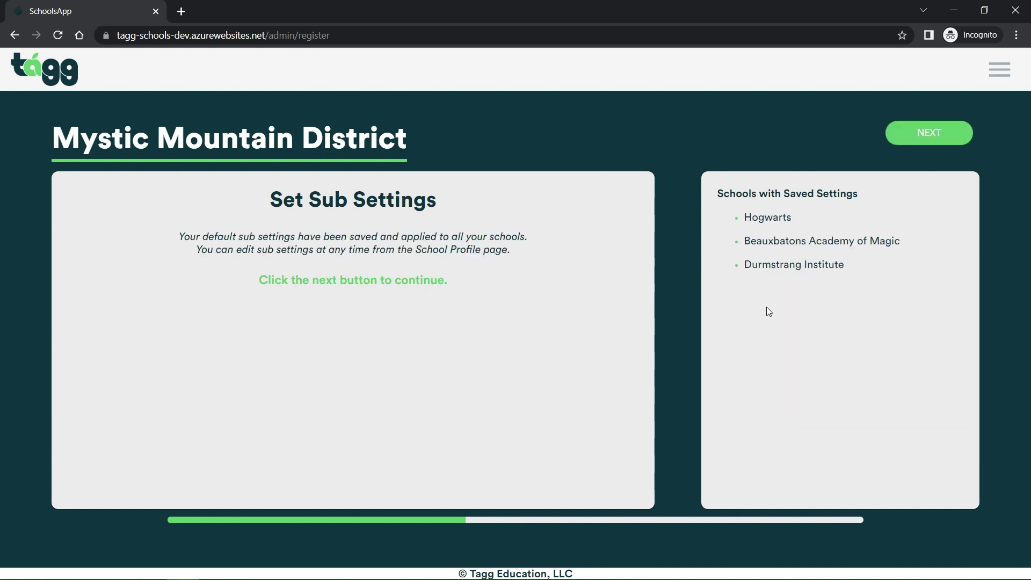
left_click(912, 140)
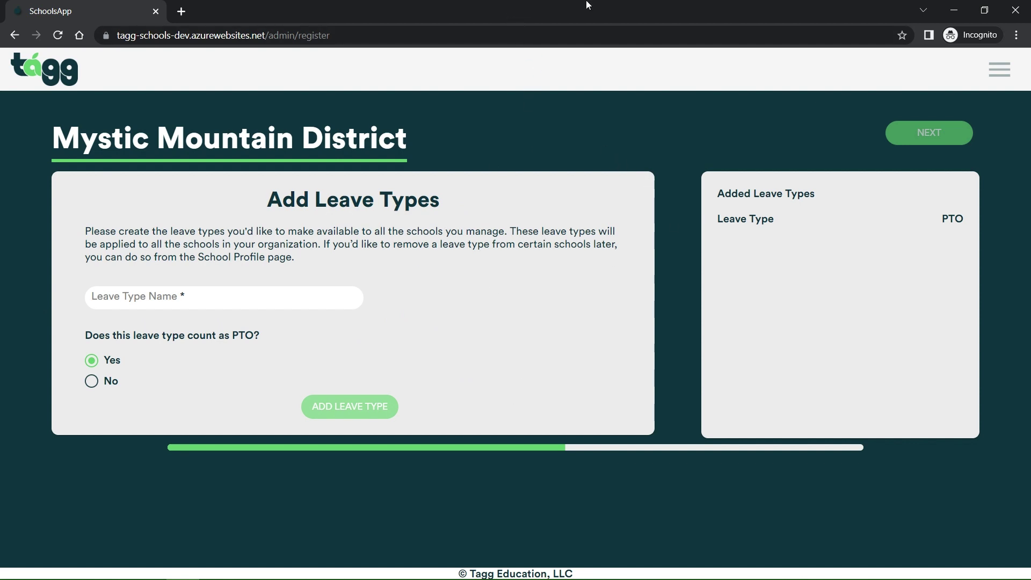
Add leave types Dragon Paternity Leave (counts as PTO) and Troll Removal (not PTO)
type("Dragon Pater")
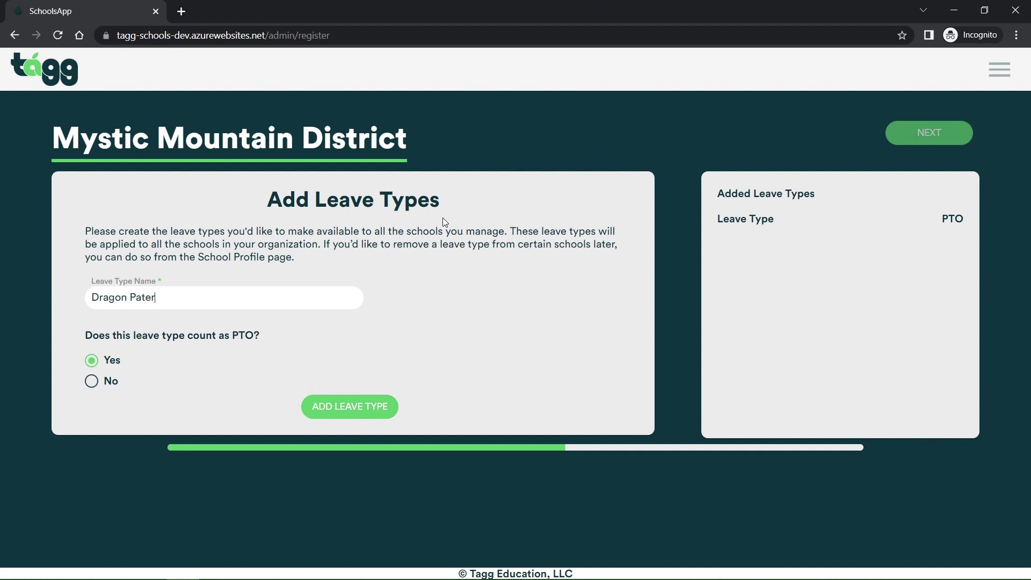
type("nity Leave")
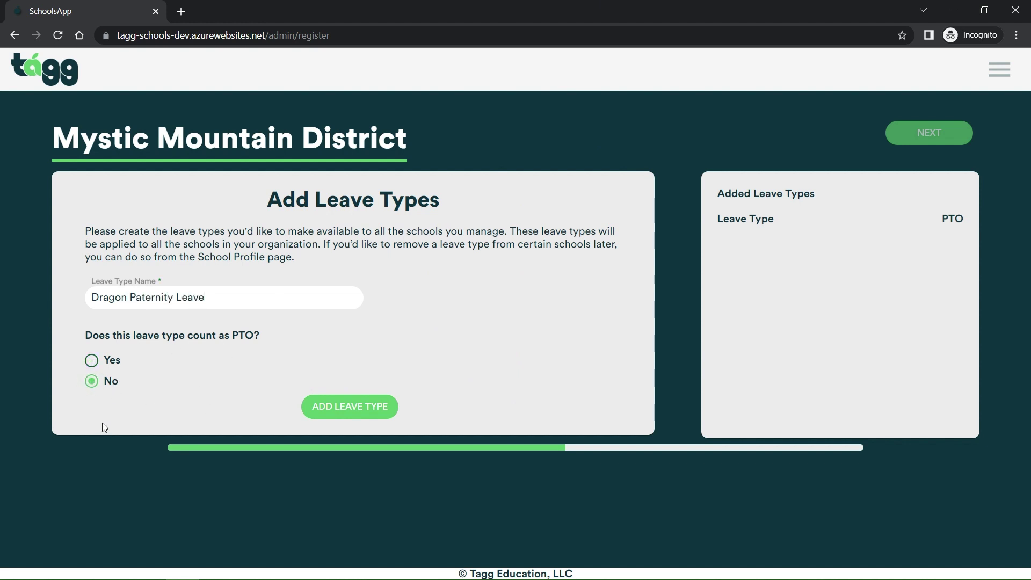
left_click(92, 361)
left_click(329, 412)
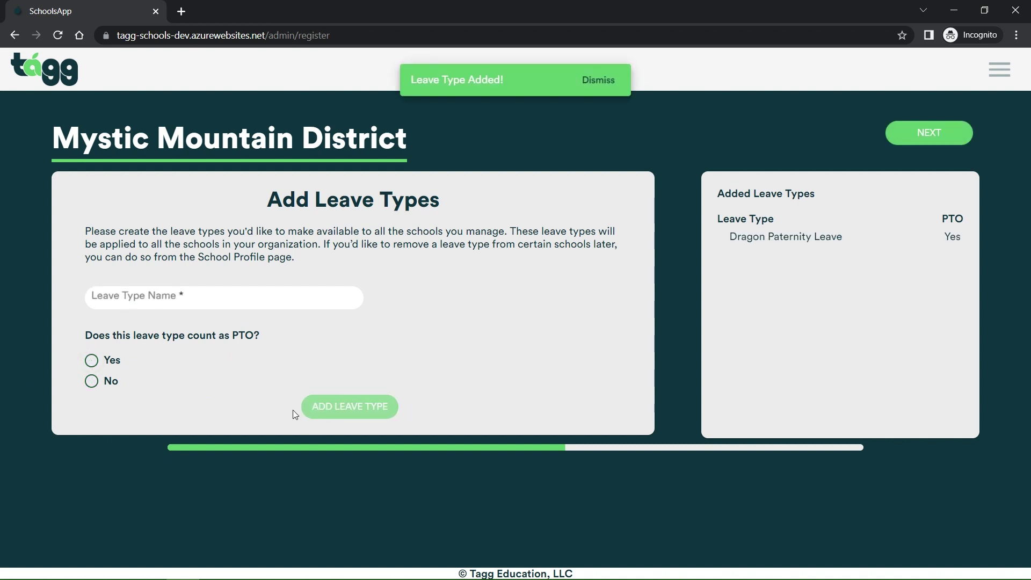
left_click(302, 304)
type("Troll Removal")
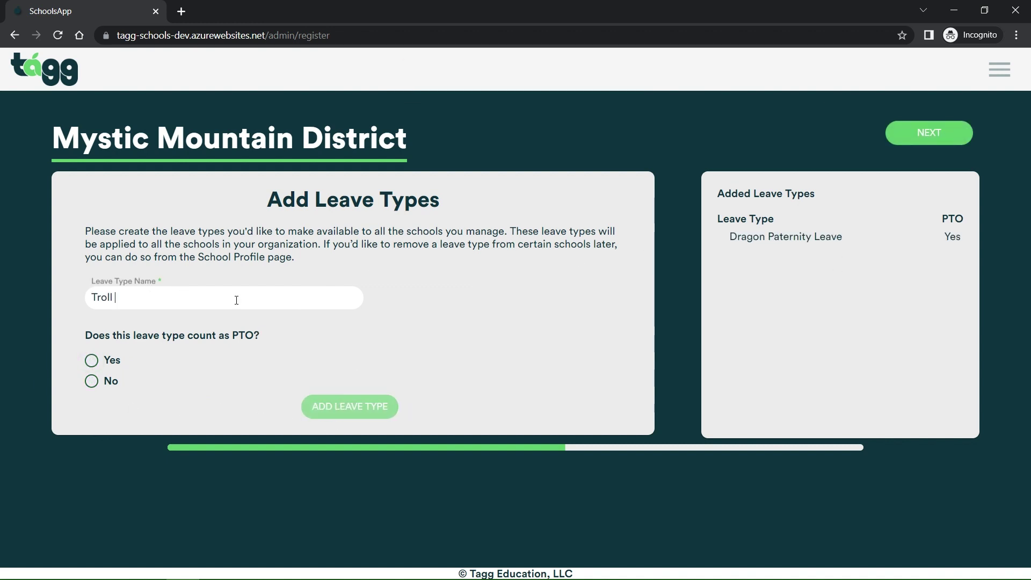
left_click(91, 381)
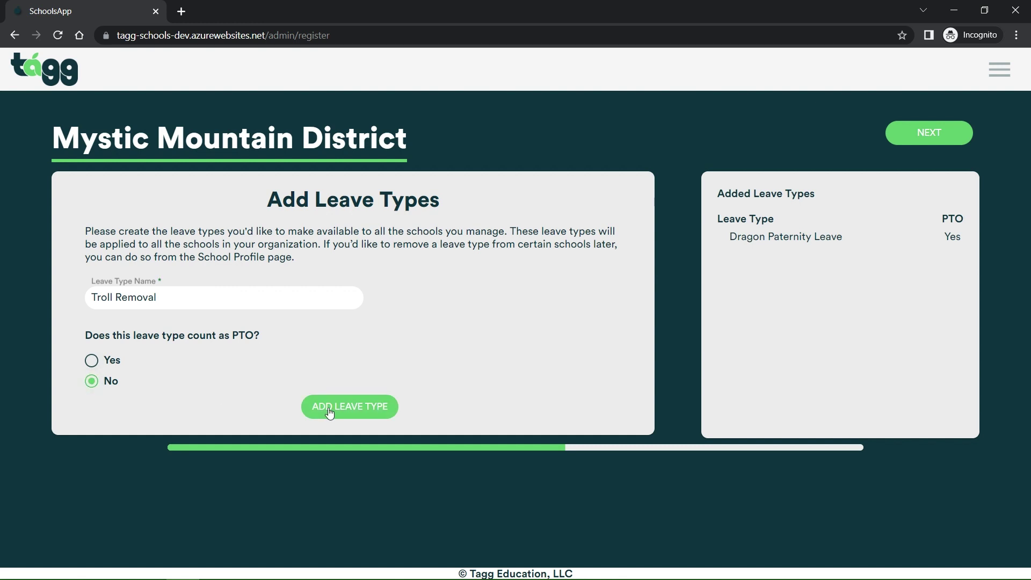
left_click(345, 407)
Add World Cup and Splinching Leave as non-PTO leave types, then continue to administrators
left_click(167, 295)
type("World Cup")
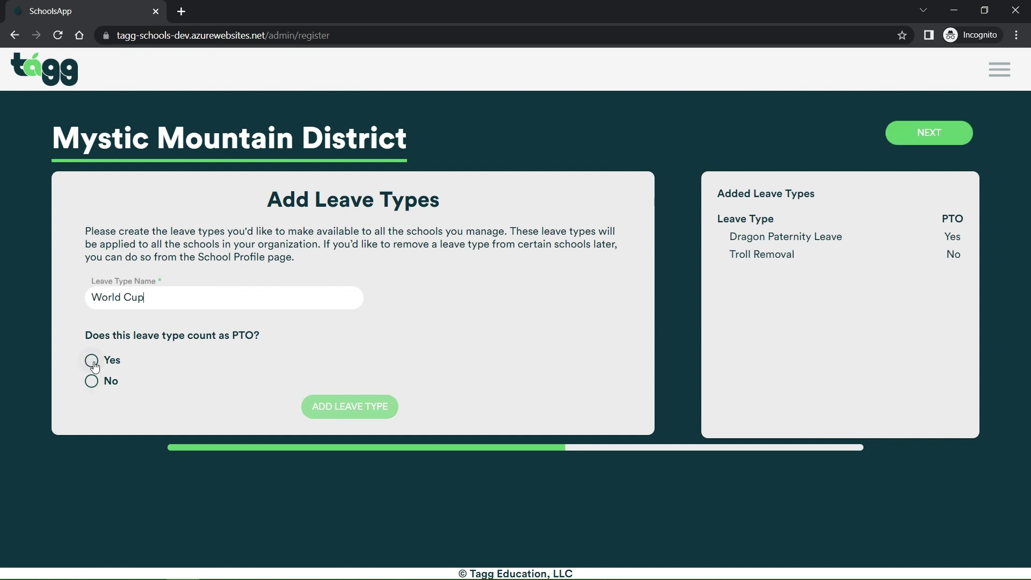
left_click(91, 381)
left_click(339, 414)
left_click(278, 297)
type("Splinching Leave")
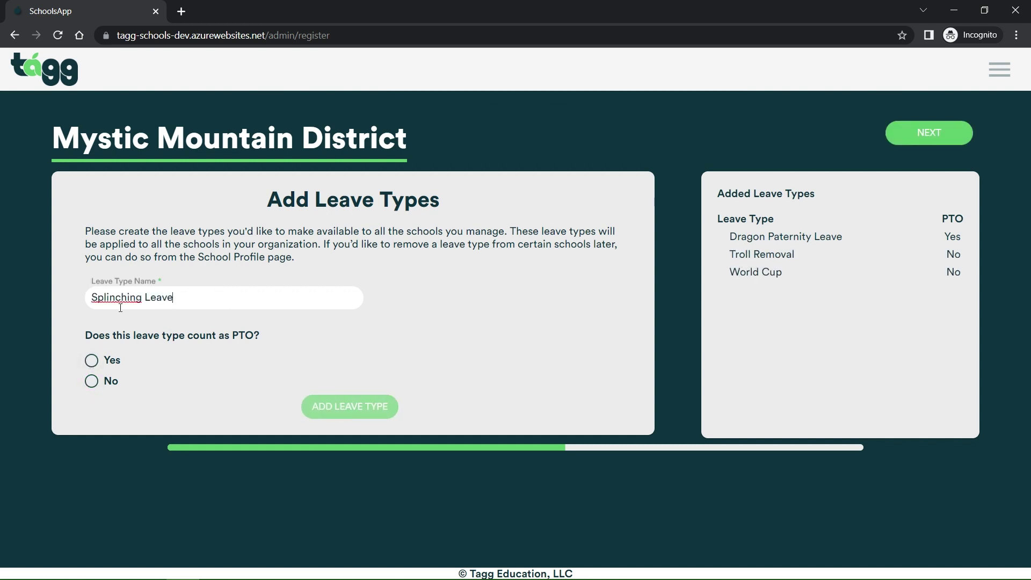
left_click(91, 381)
left_click(354, 414)
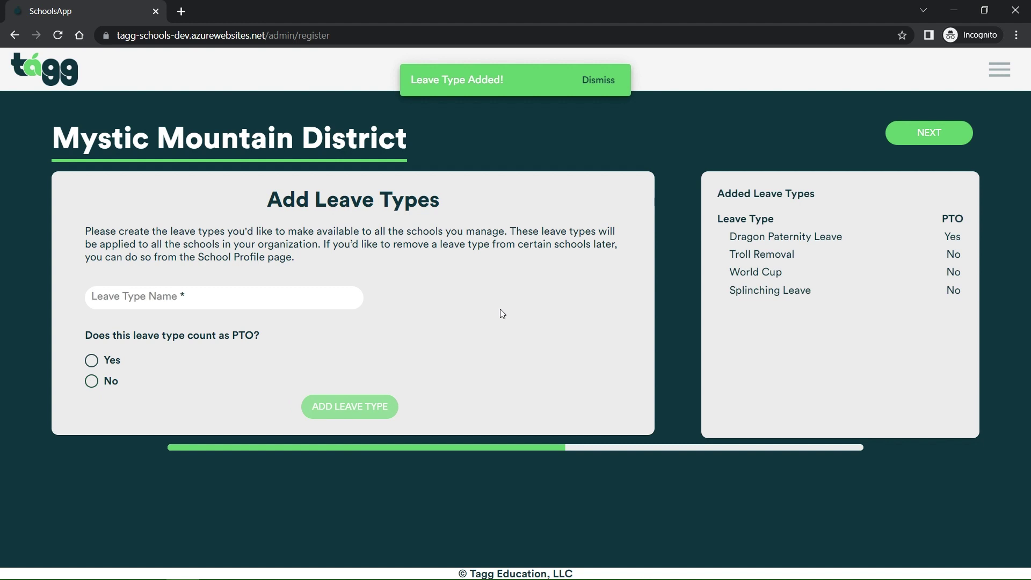
left_click(909, 140)
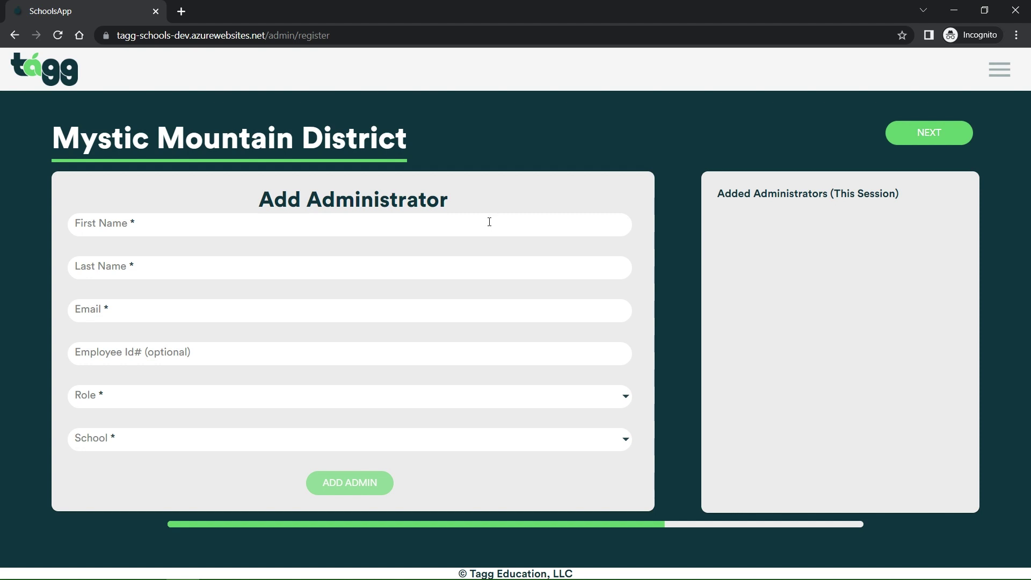
Enter the first administrator's first name, last name, e-mail and employee ID
left_click(470, 222)
type("Minerva")
key("Tab")
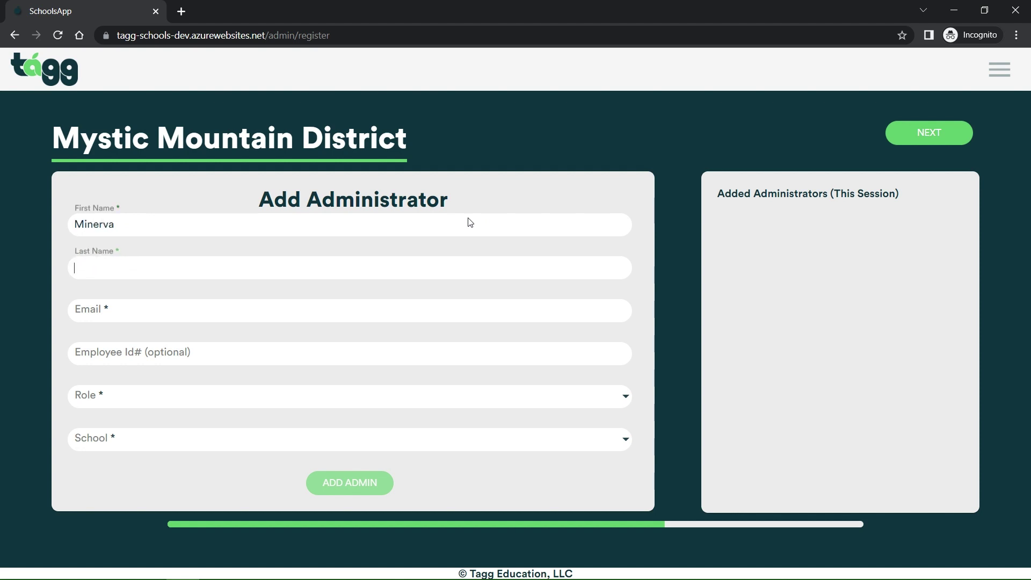
type("McGonagall")
key("Tab")
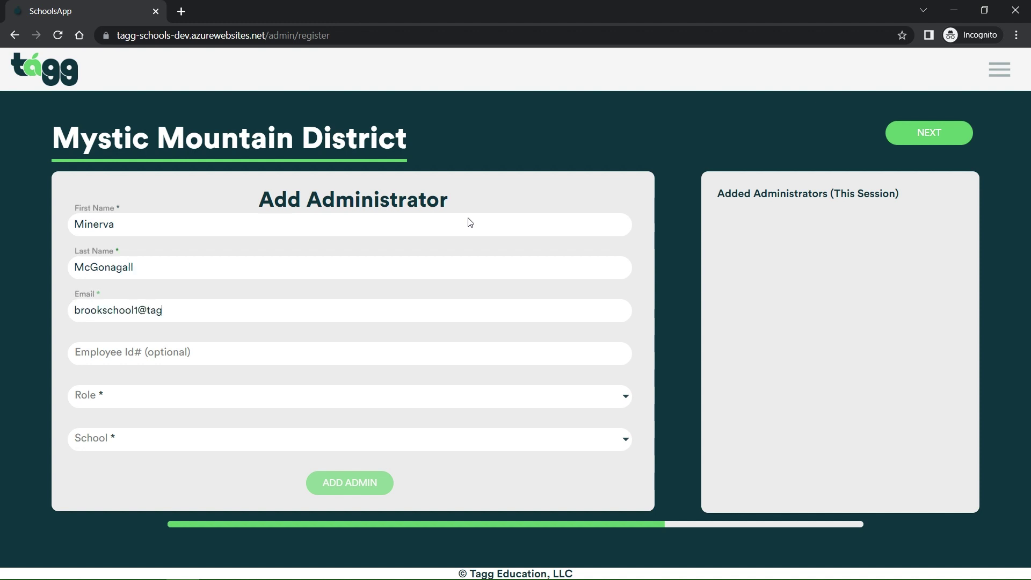
key("Tab")
type("3445554")
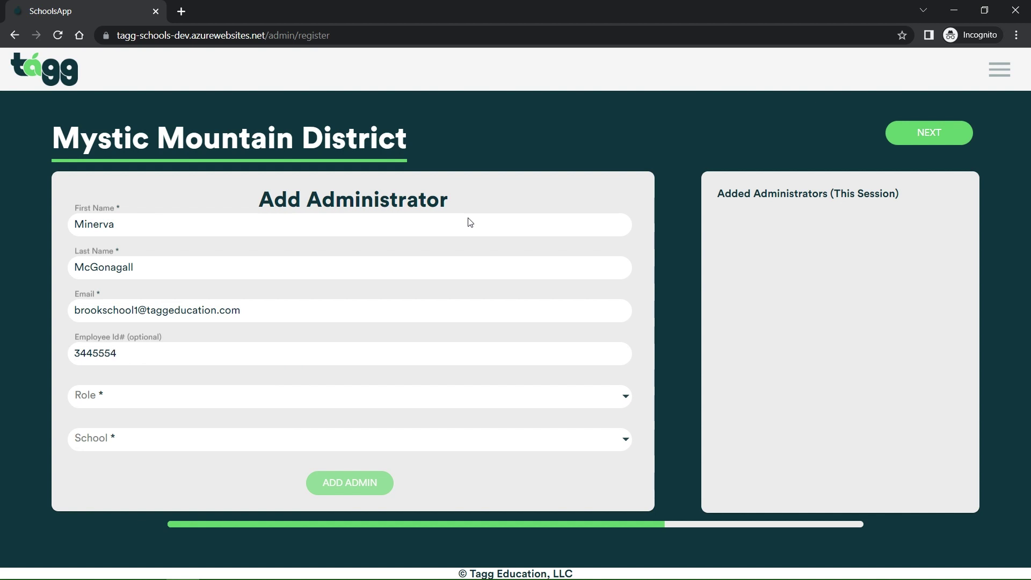
Make the first administrator a School Admin for Hogwarts and add them
left_click(392, 406)
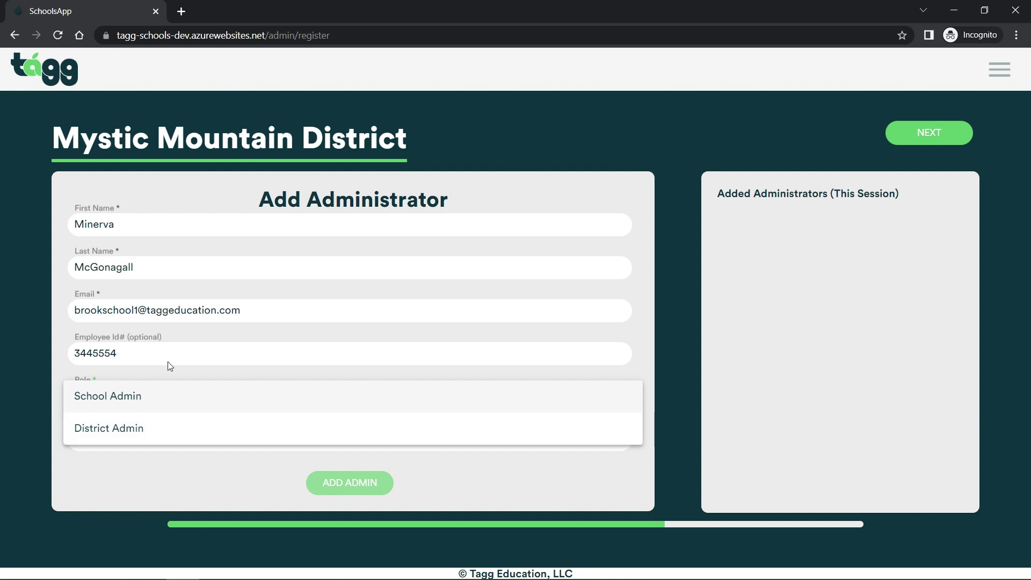
left_click(155, 397)
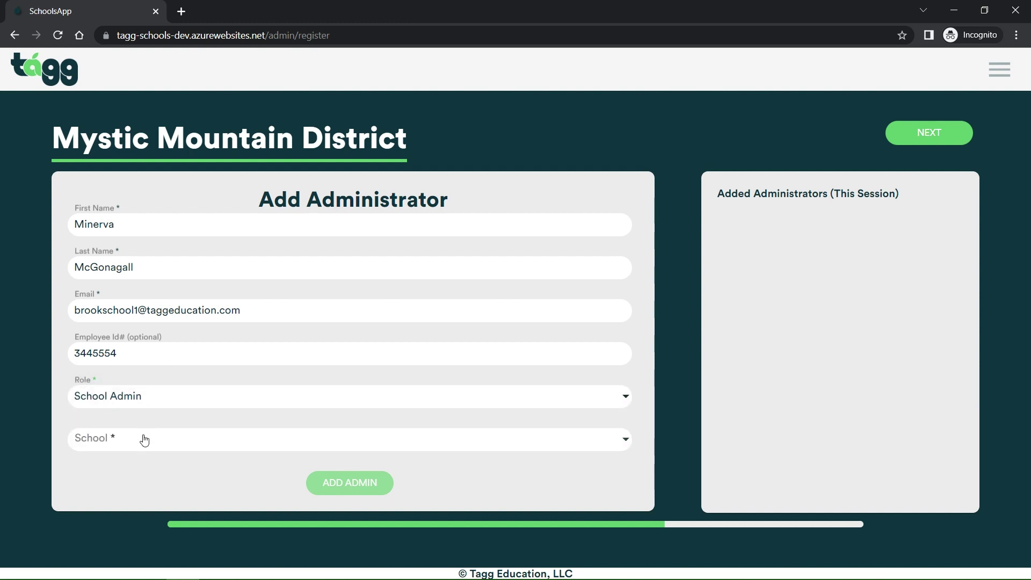
left_click(143, 439)
left_click(132, 442)
left_click(142, 446)
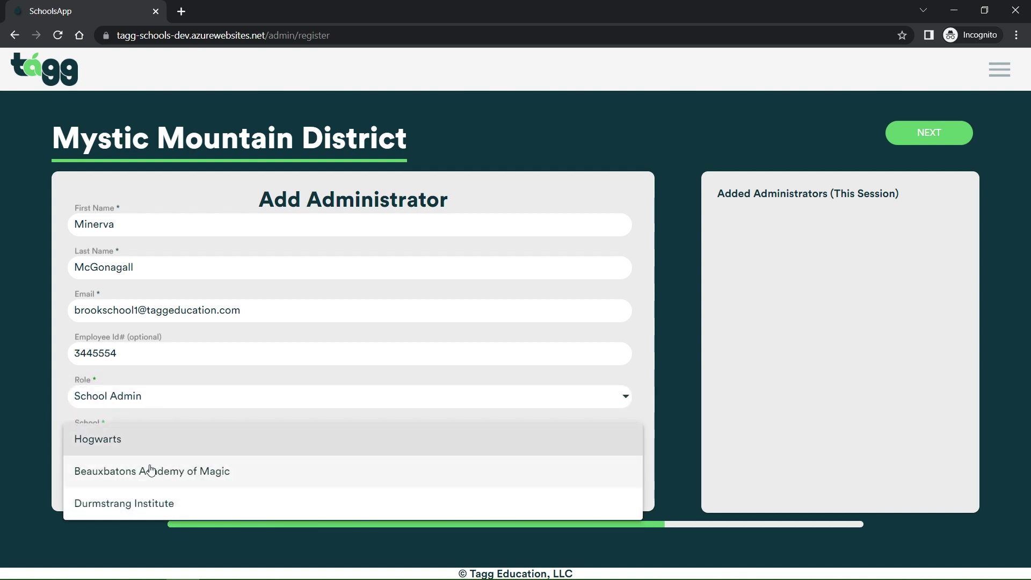
left_click(138, 450)
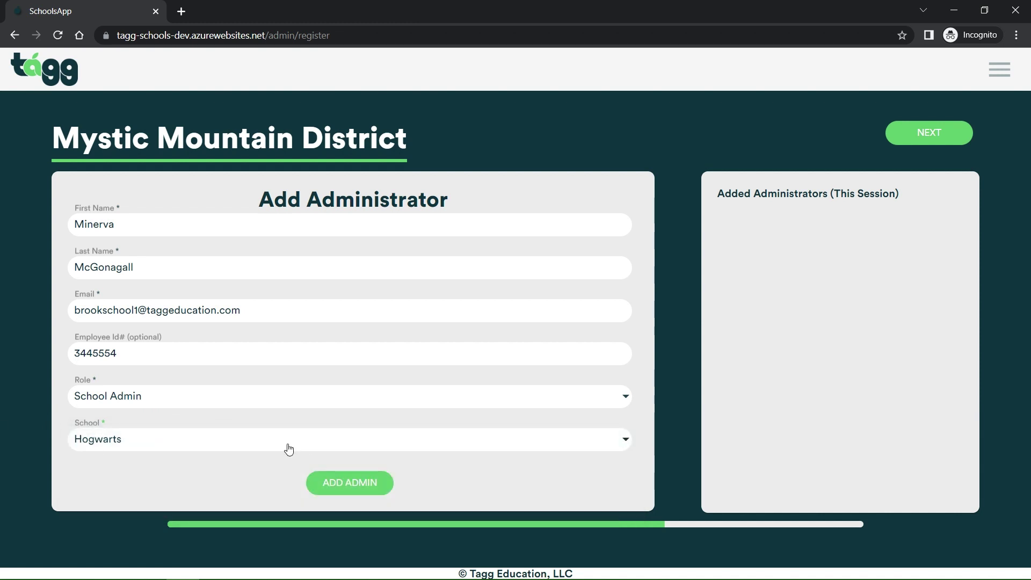
left_click(326, 491)
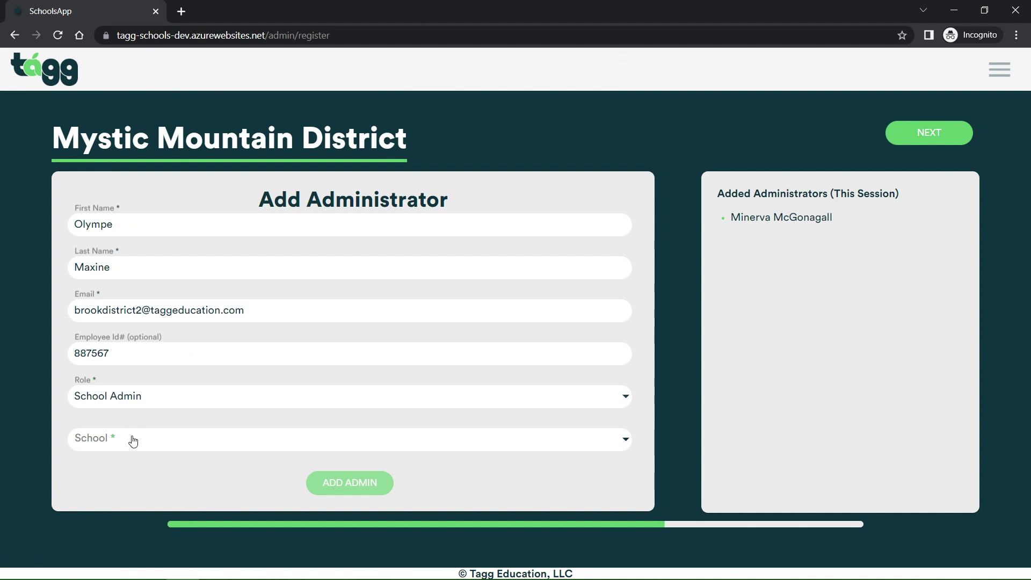
Add the second and third admins for Beauxbatons Academy of Magic and Durmstrang Institute
left_click(133, 440)
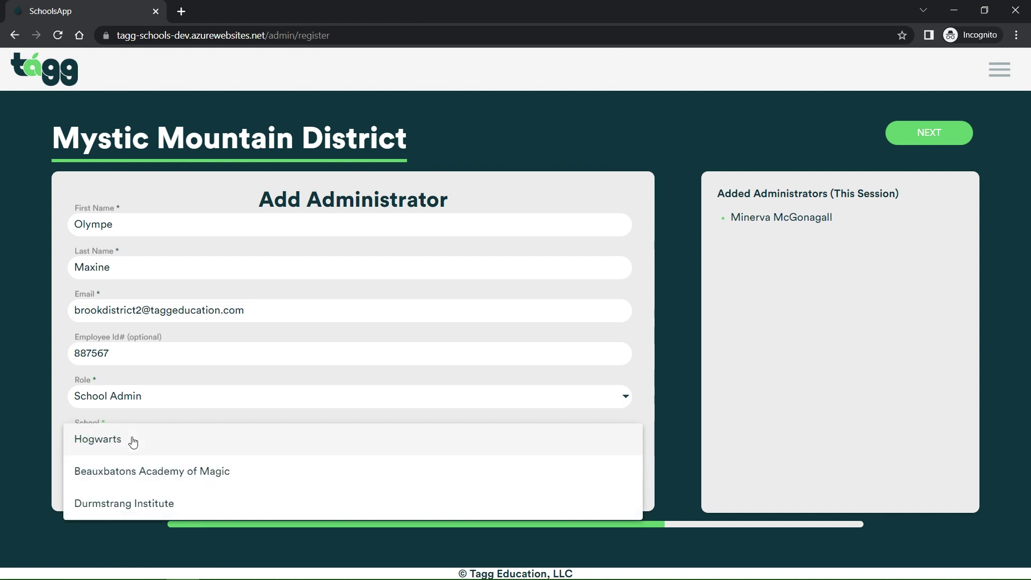
left_click(115, 471)
left_click(364, 485)
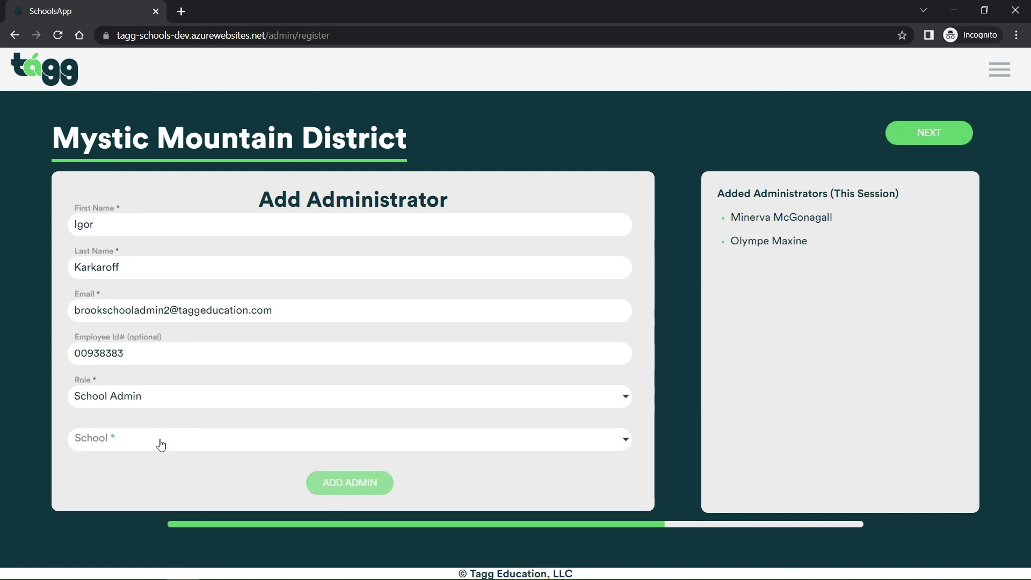
left_click(159, 442)
left_click(136, 499)
left_click(325, 484)
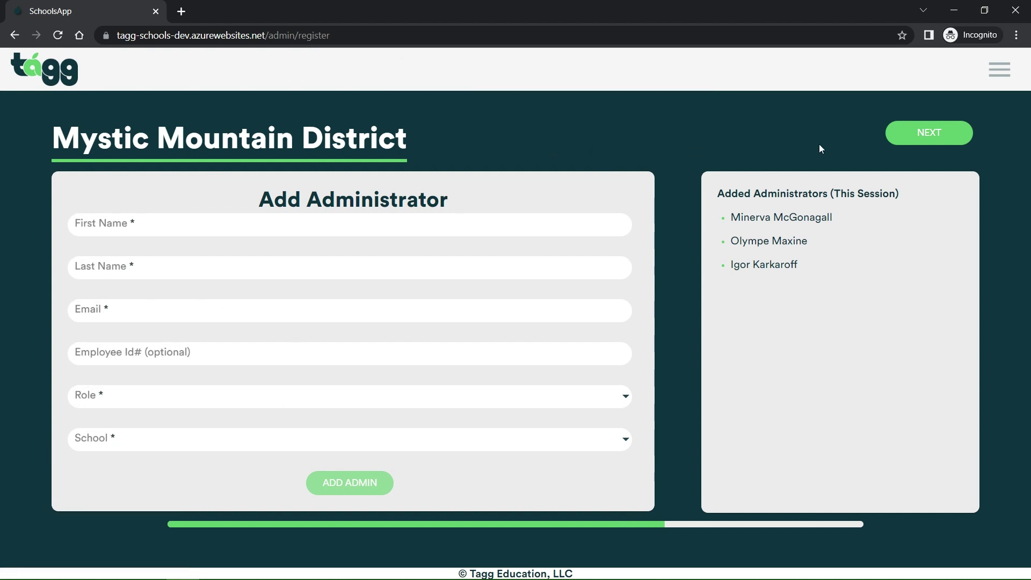
Continue to Add Teachers and Staff and try adding a user without choosing a school
left_click(915, 133)
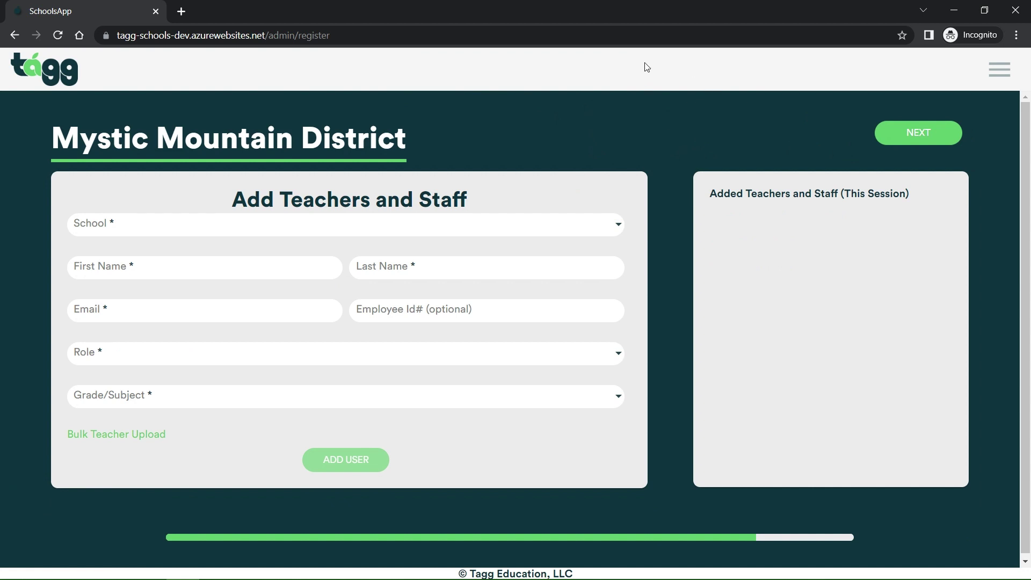
left_click(352, 463)
Start a Hogwarts bulk teacher upload and open the downloaded teacher list template in Excel
left_click(115, 435)
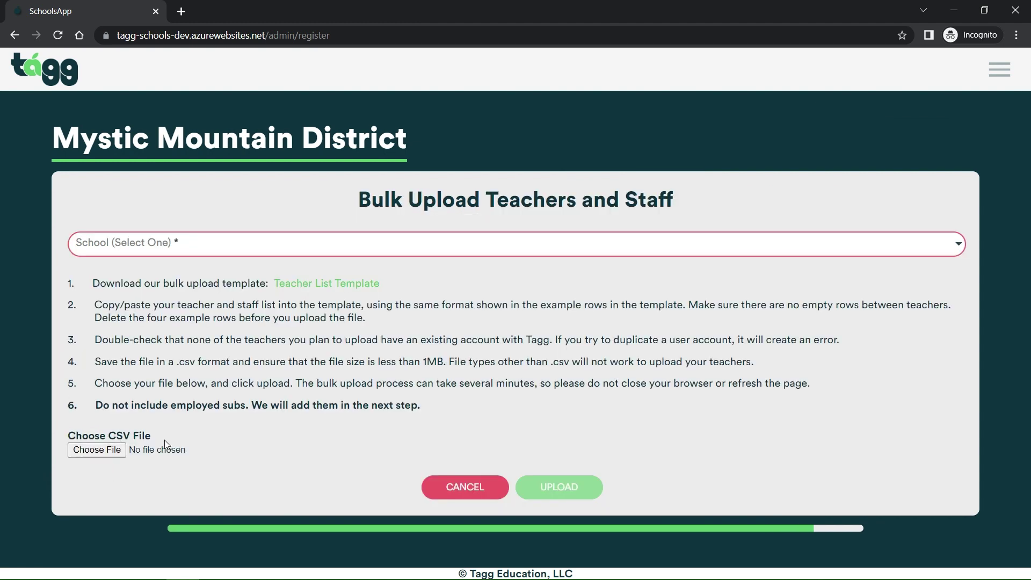
left_click(591, 250)
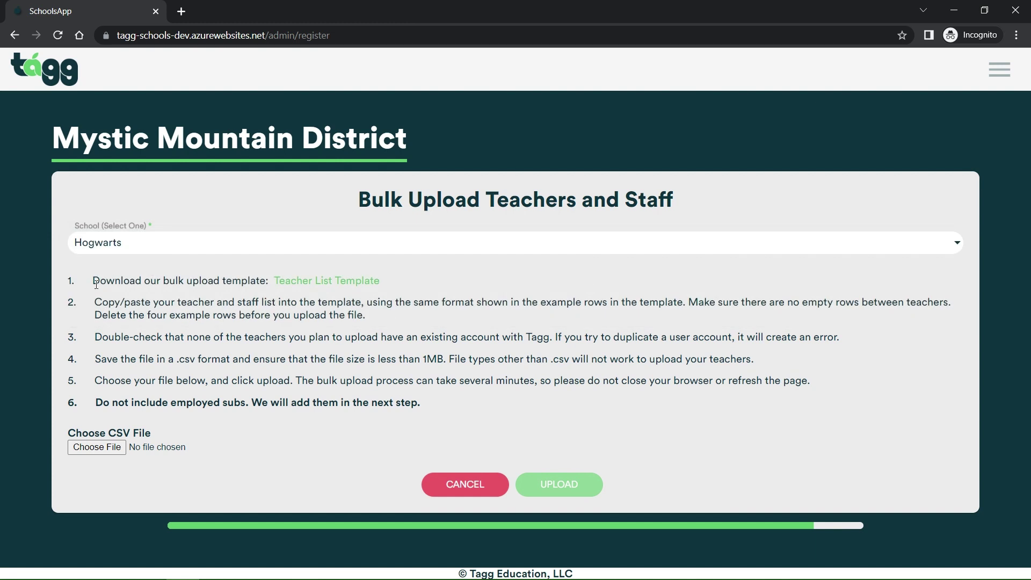
left_click(328, 282)
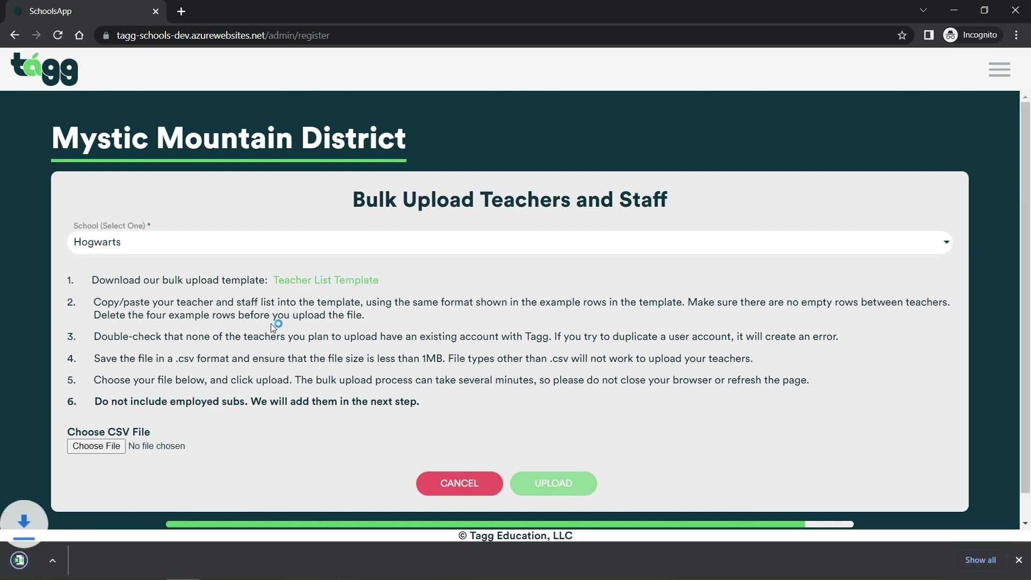
left_click(103, 565)
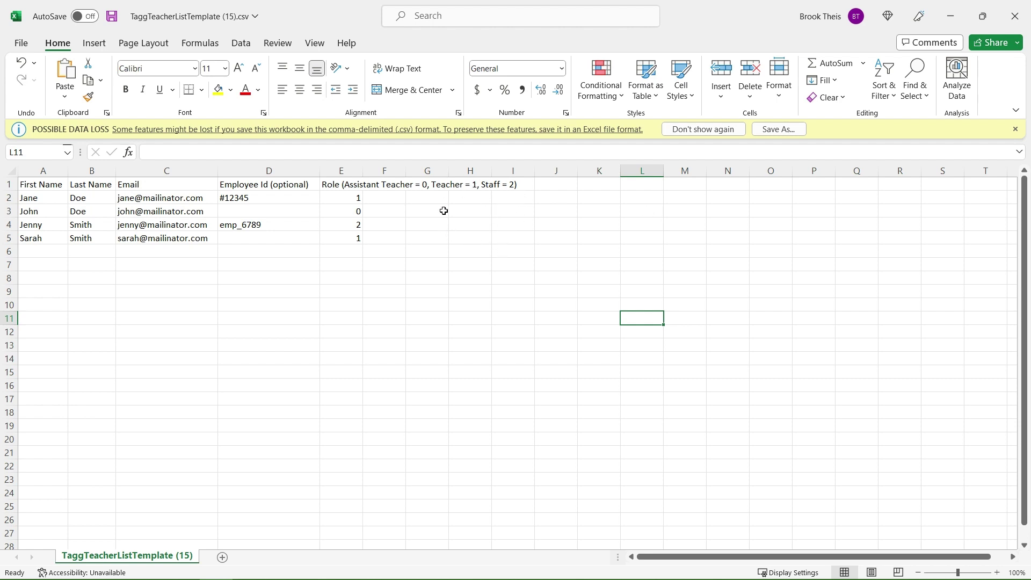
Leave Excel and return to the bulk upload page in Chrome
key("alt+Tab")
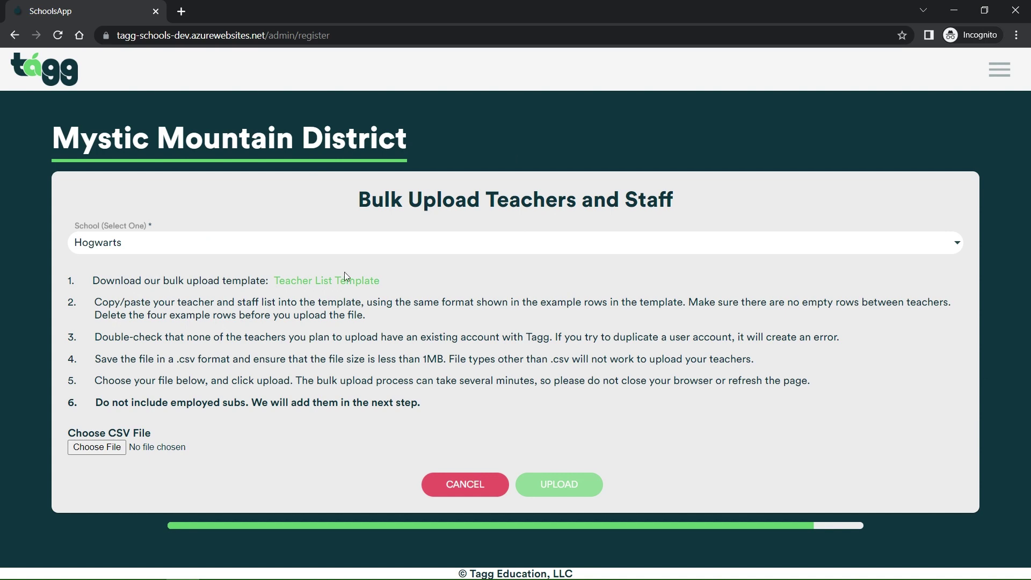
Choose Hogwarts-2.csv as the teacher list file and upload it for review
left_click(111, 450)
left_click(408, 92)
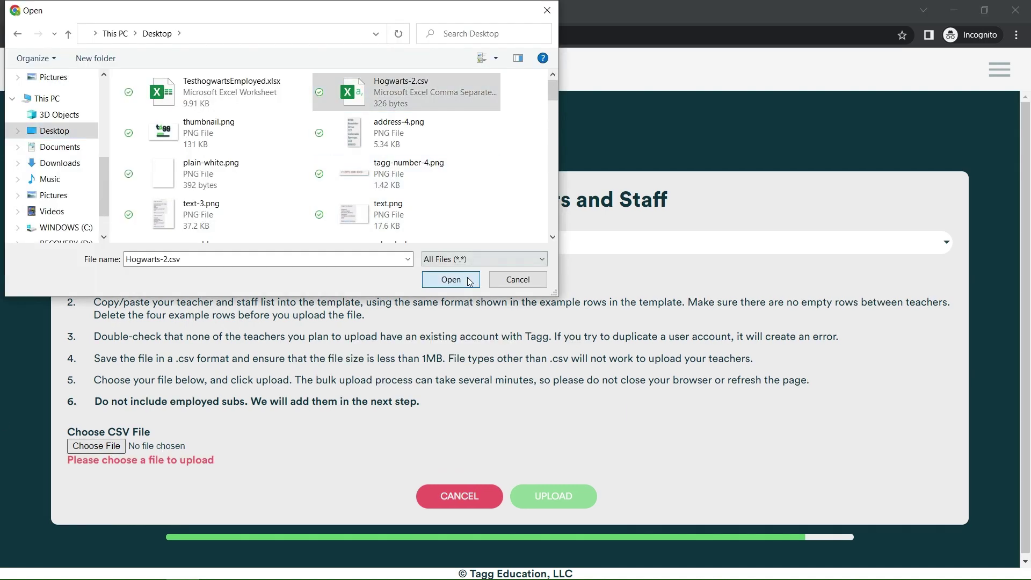
left_click(451, 279)
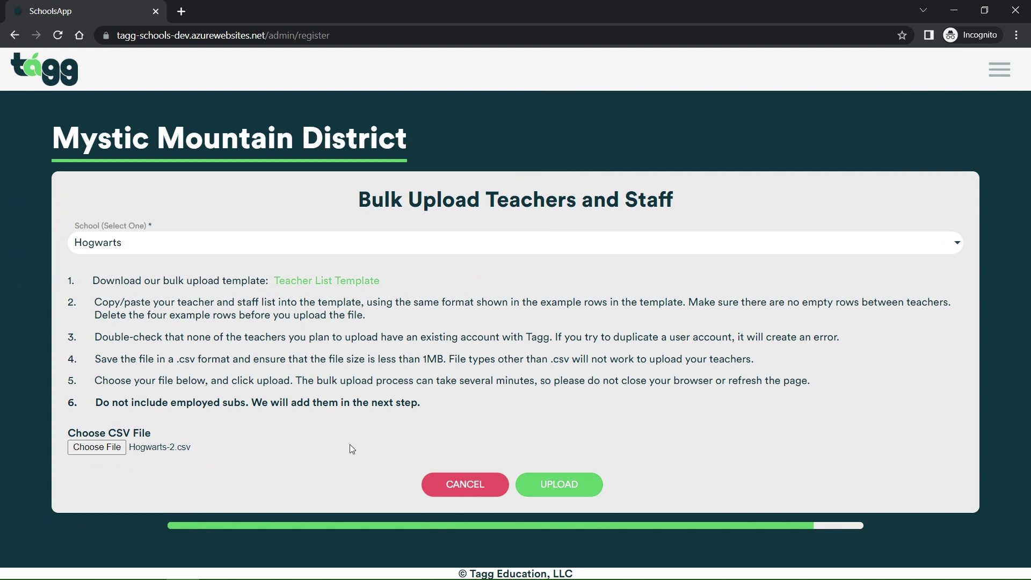
left_click(570, 488)
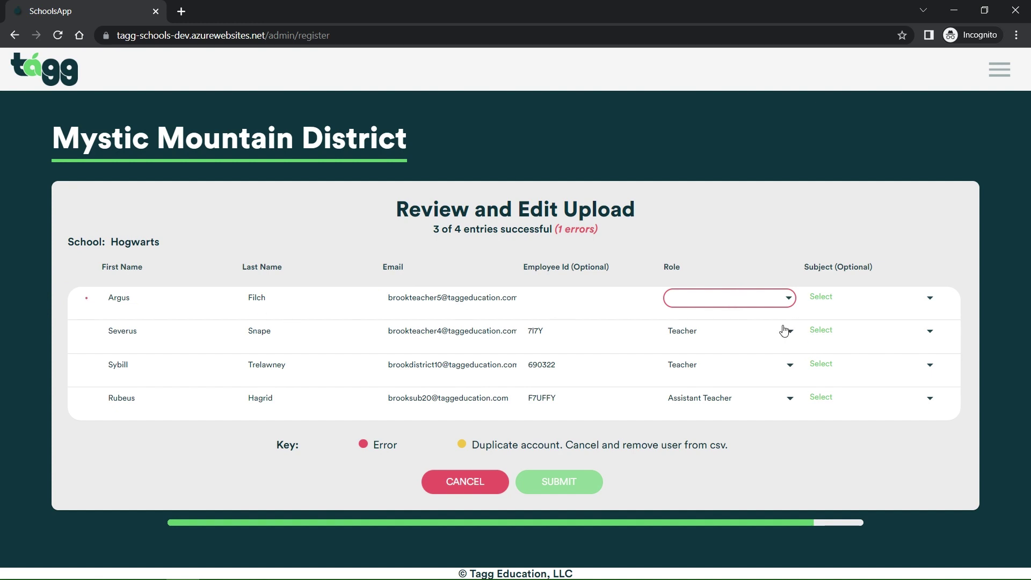
Set the first entry's role to Staff and enter its employee id
left_click(790, 298)
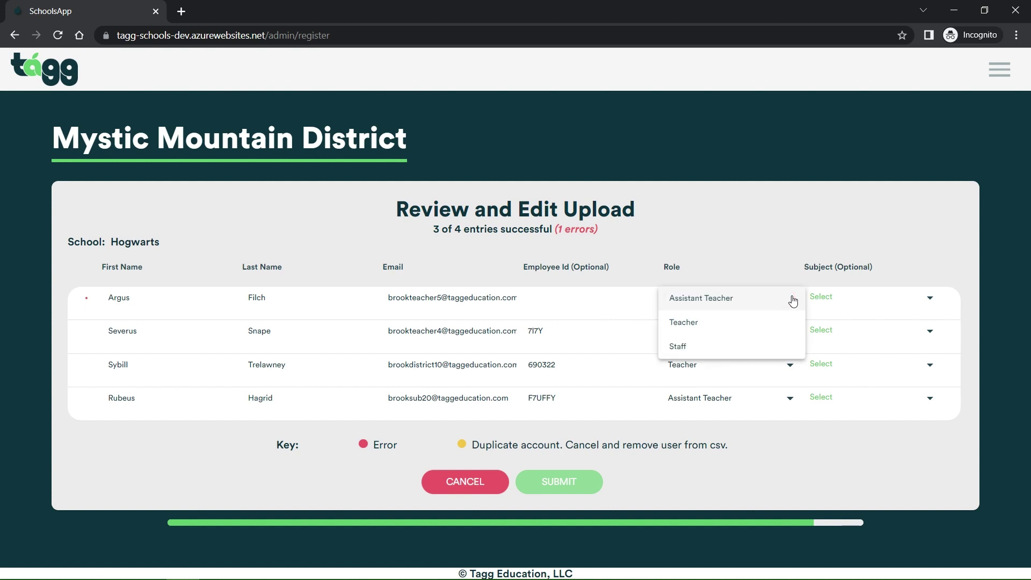
left_click(710, 348)
left_click(545, 298)
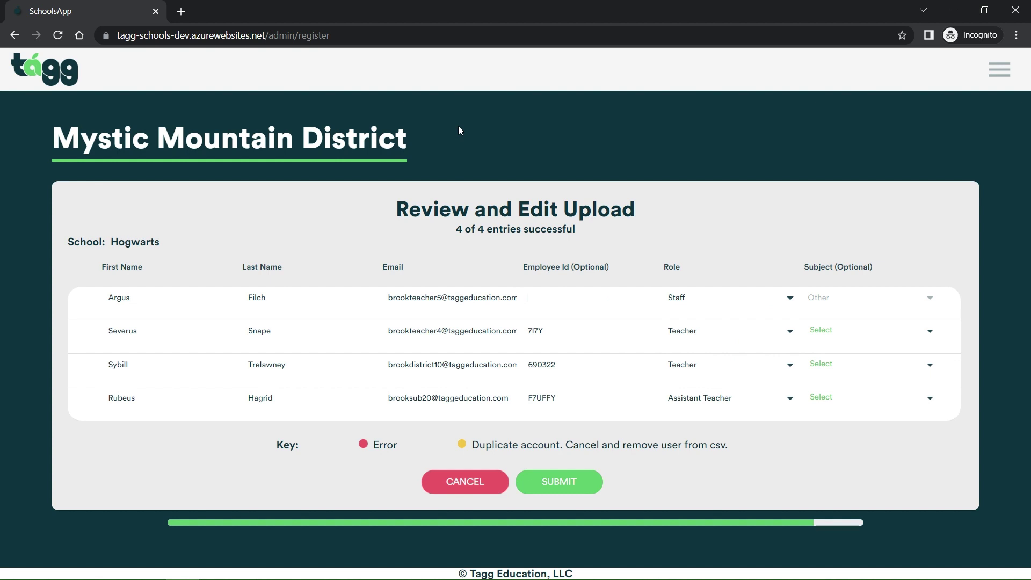
type("7202020")
left_click(154, 330)
Give the second entry the Grades 9-12 Science subject and submit all four entries
left_click(845, 344)
scroll(880, 413, "down", 6)
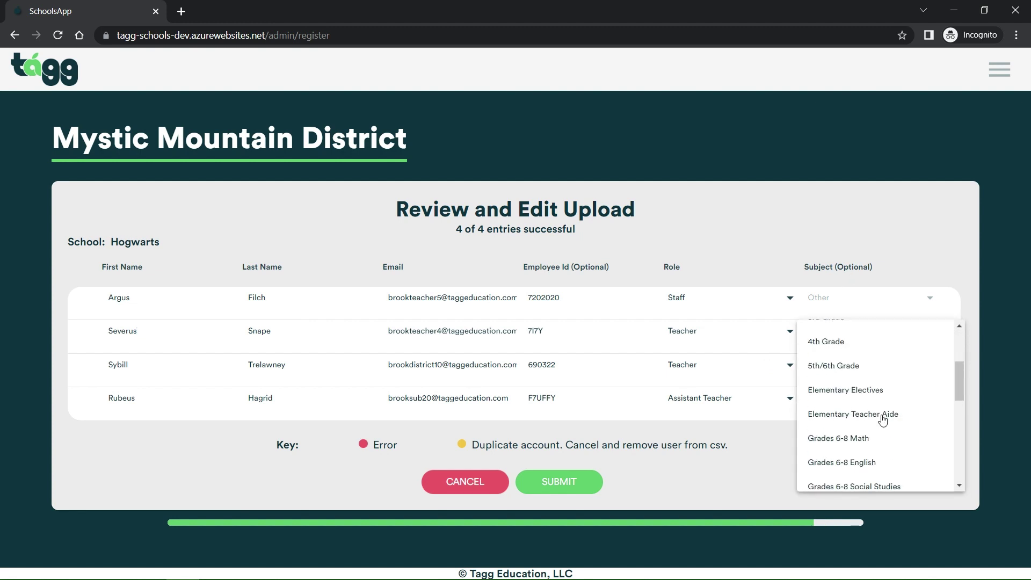
scroll(880, 411, "down", 2)
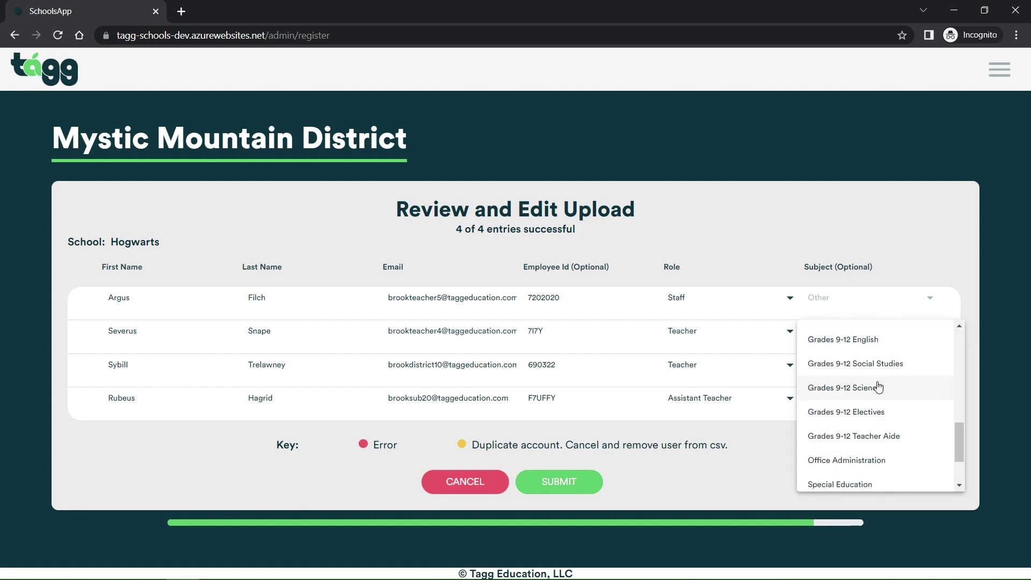
left_click(876, 386)
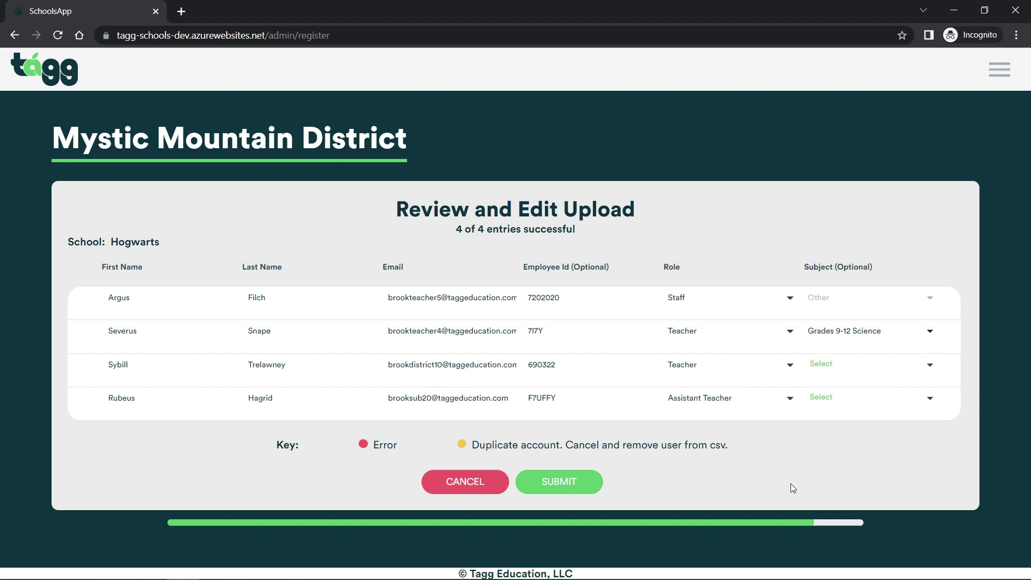
left_click(554, 486)
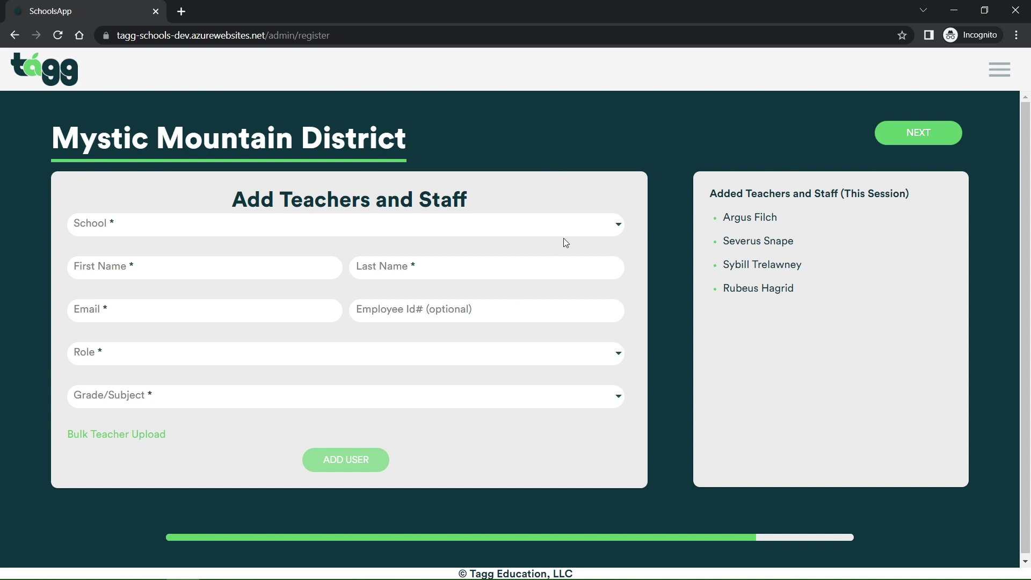
Open the schools list and close it without choosing a school
left_click(366, 225)
left_click(564, 172)
Continue to the Add Employed Subs page for Mystic Mountain District
left_click(899, 142)
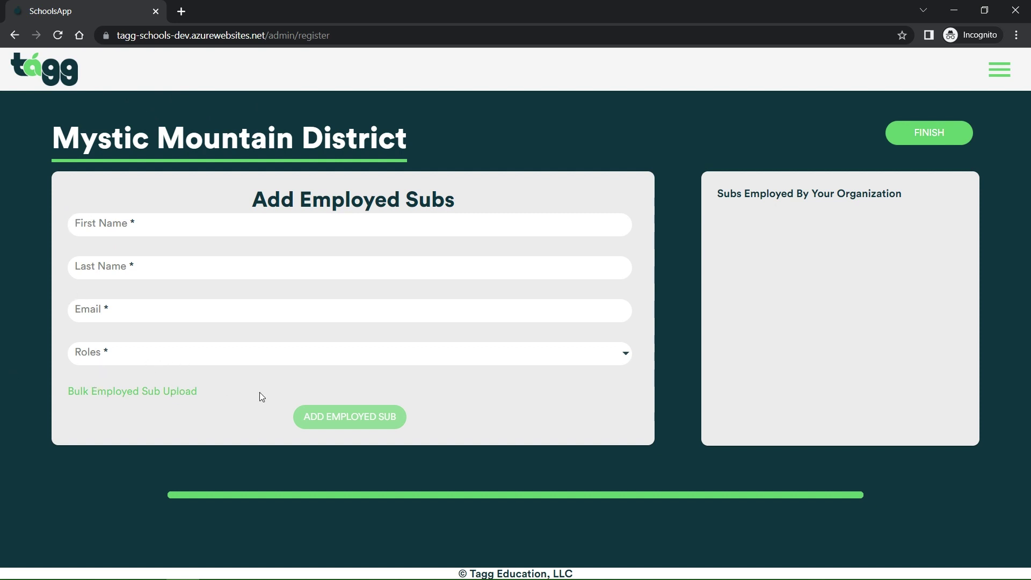
Switch to bulk employed-sub upload and open the Employed Sub List Template CSV in Excel
left_click(137, 397)
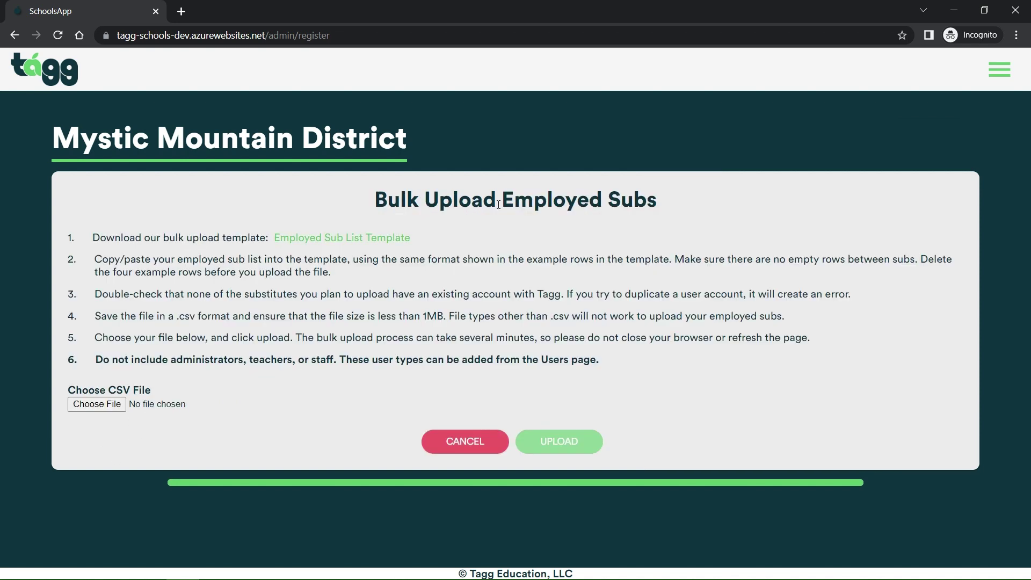
left_click(361, 240)
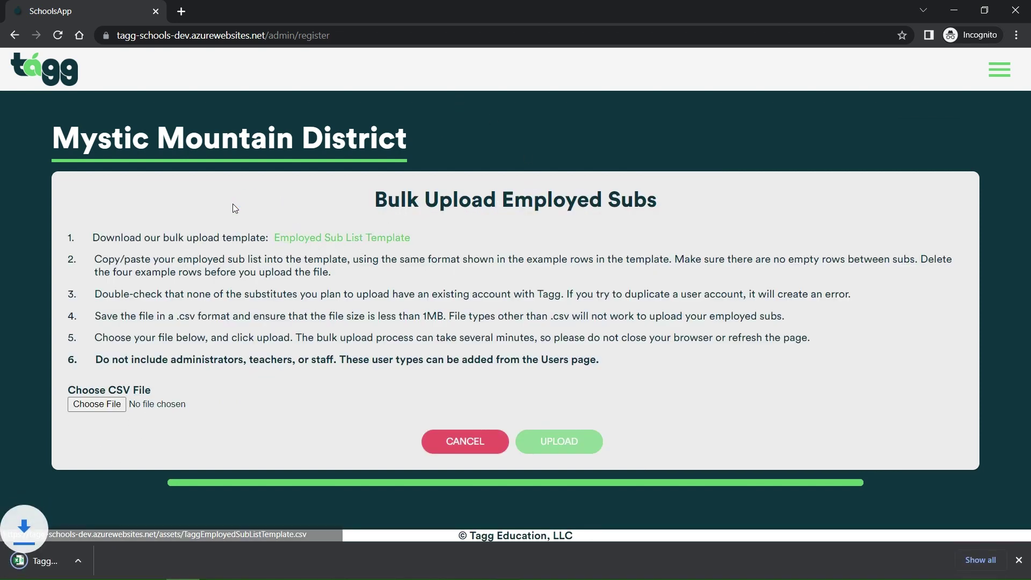
left_click(102, 562)
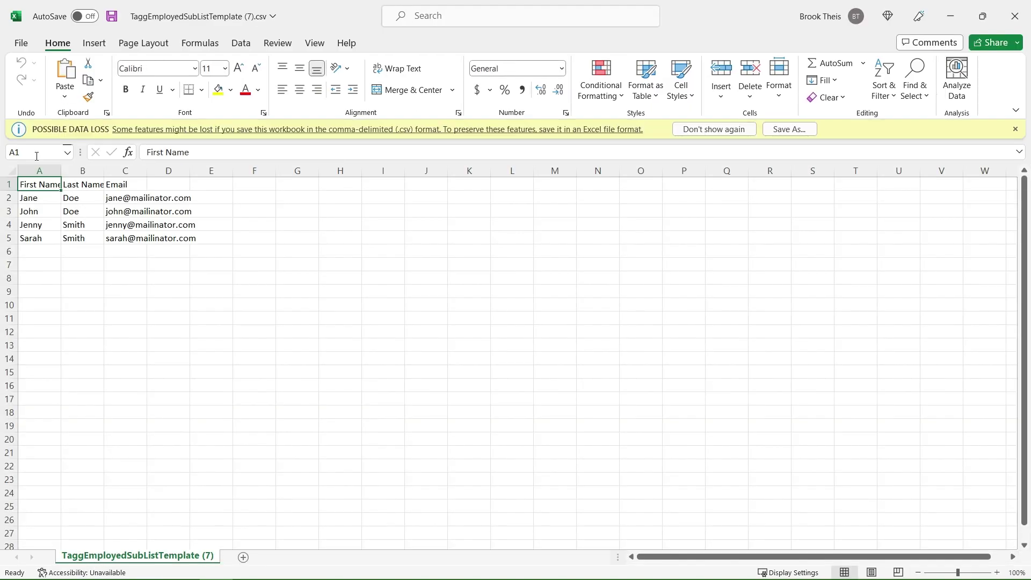
Check the template's First Name, Last Name and Email example cells, then close Excel
left_click(44, 199)
left_click(104, 200)
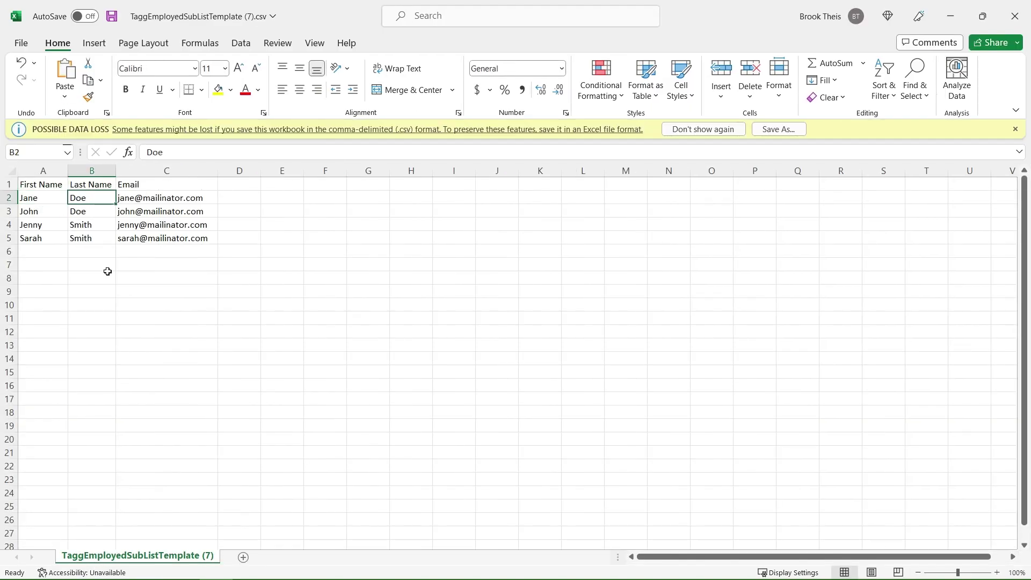
left_click(215, 201)
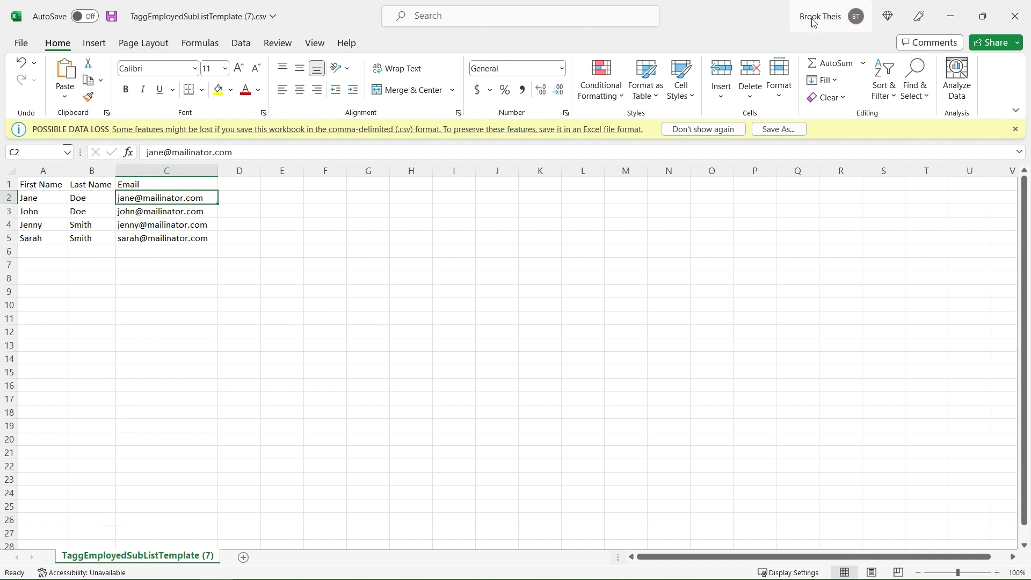
left_click(1014, 16)
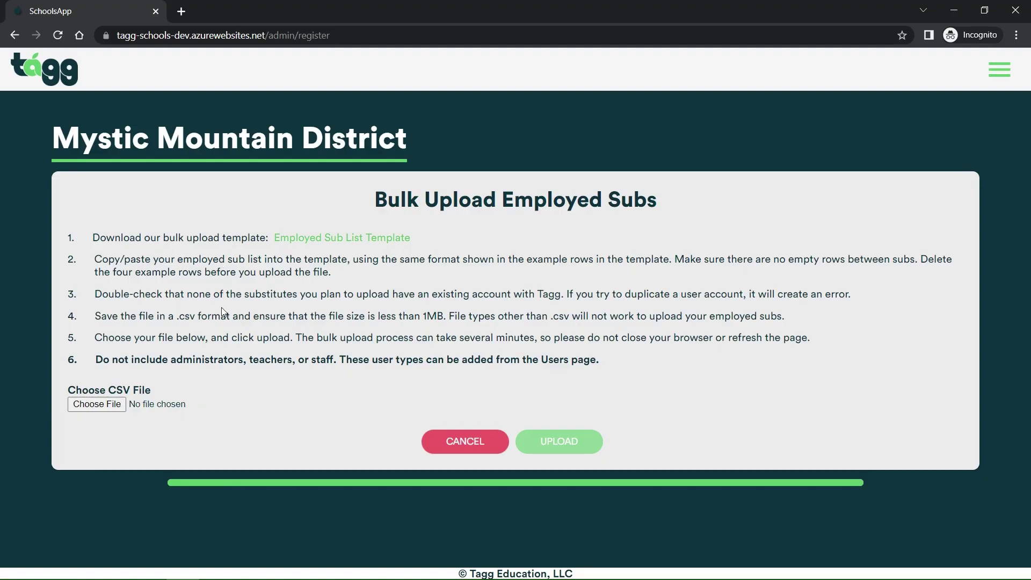
Choose Mystic-Employed-Subs.csv as the sub list file and upload it for review
left_click(98, 405)
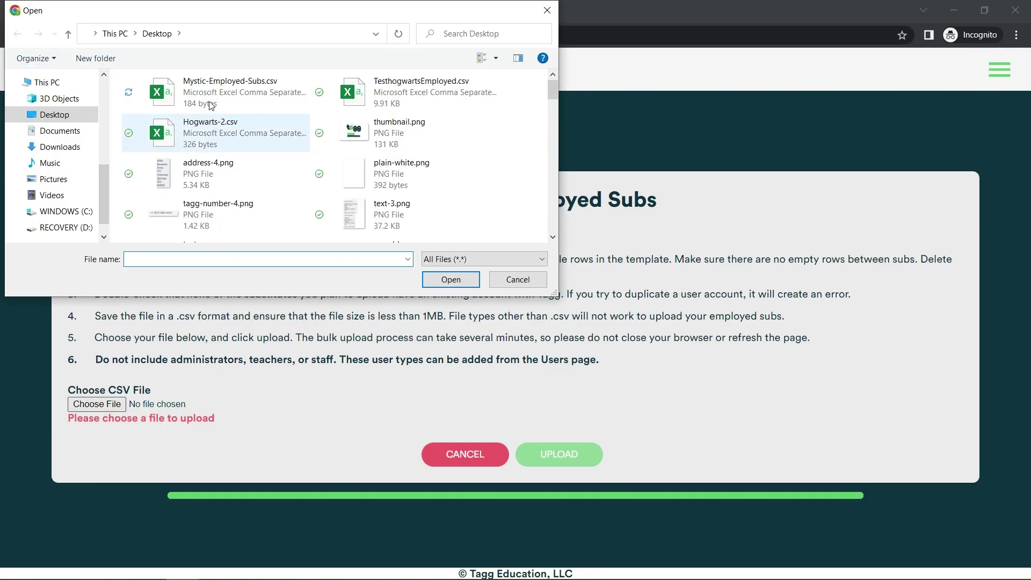
left_click(236, 92)
left_click(451, 281)
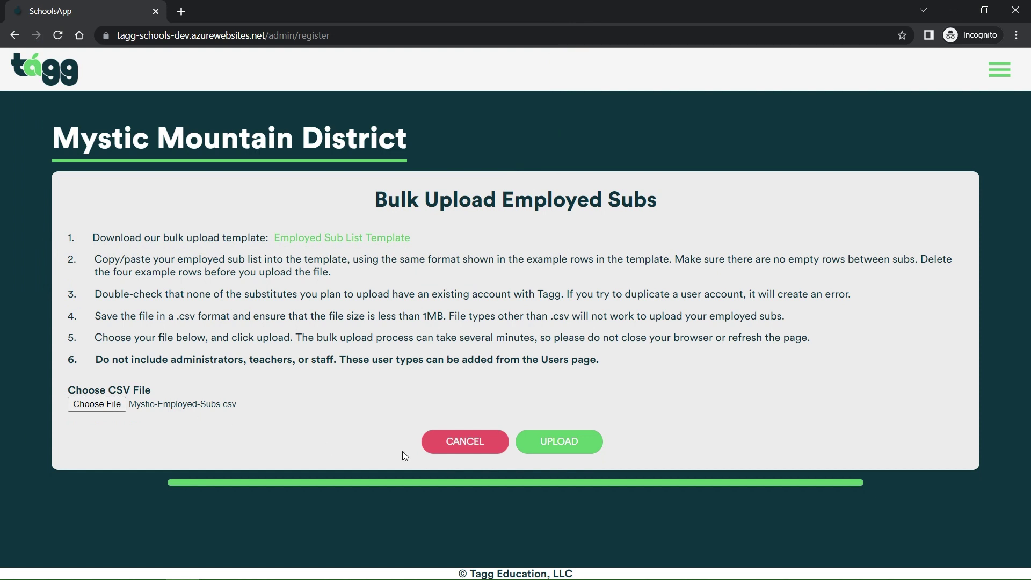
left_click(561, 443)
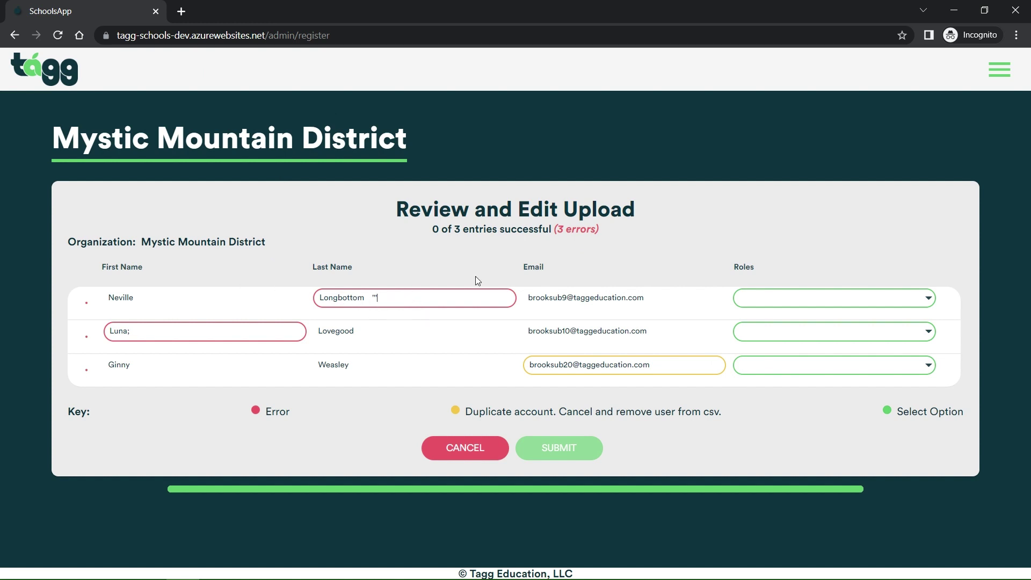
Remove the stray quote marks from the last name and the semicolon from the first name
key("BackSpace")
key("BackSpace")
left_click(172, 334)
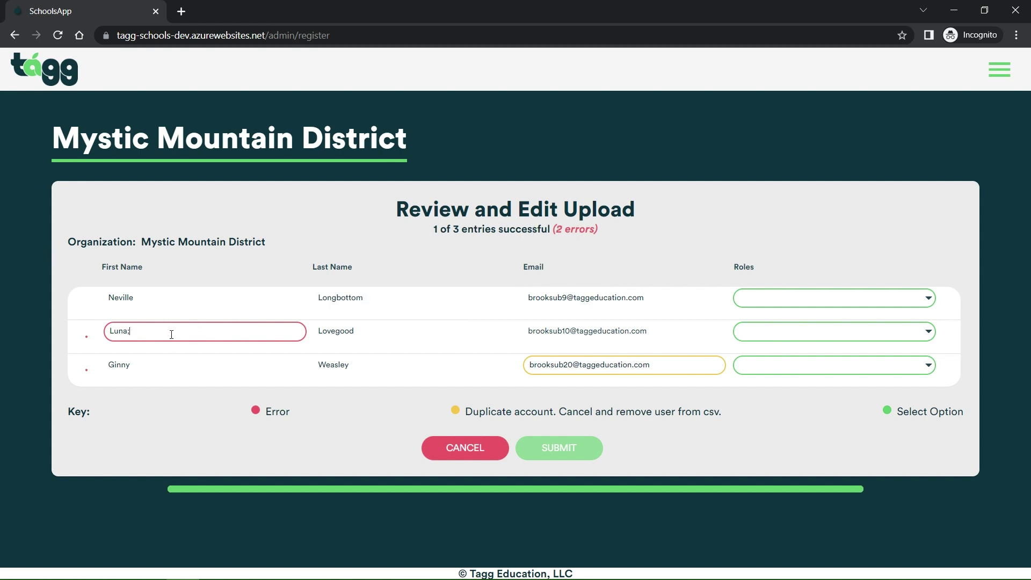
key("BackSpace")
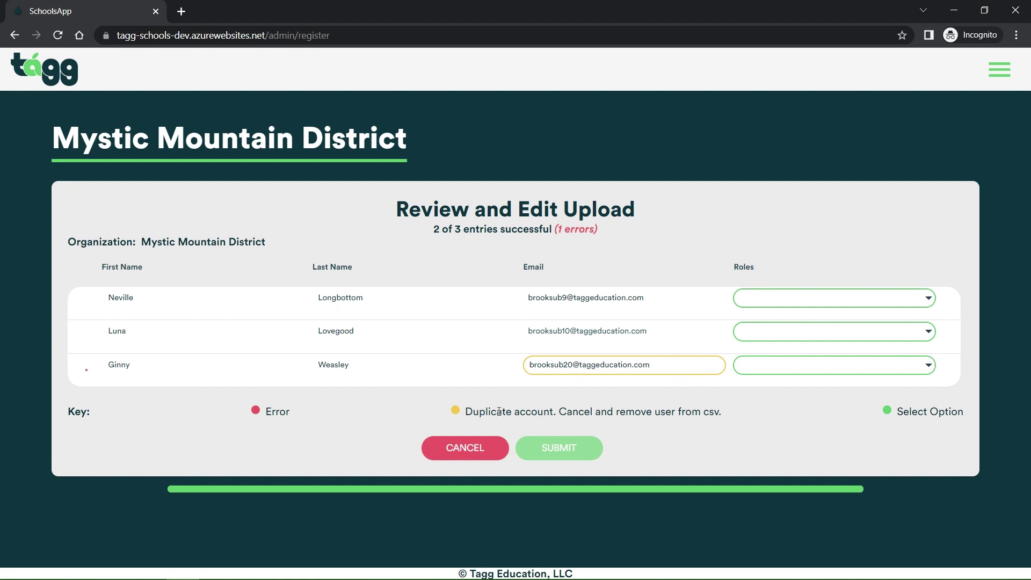
Change the duplicate email address's number to 11 so it is unique
left_click_drag(467, 412, 721, 414)
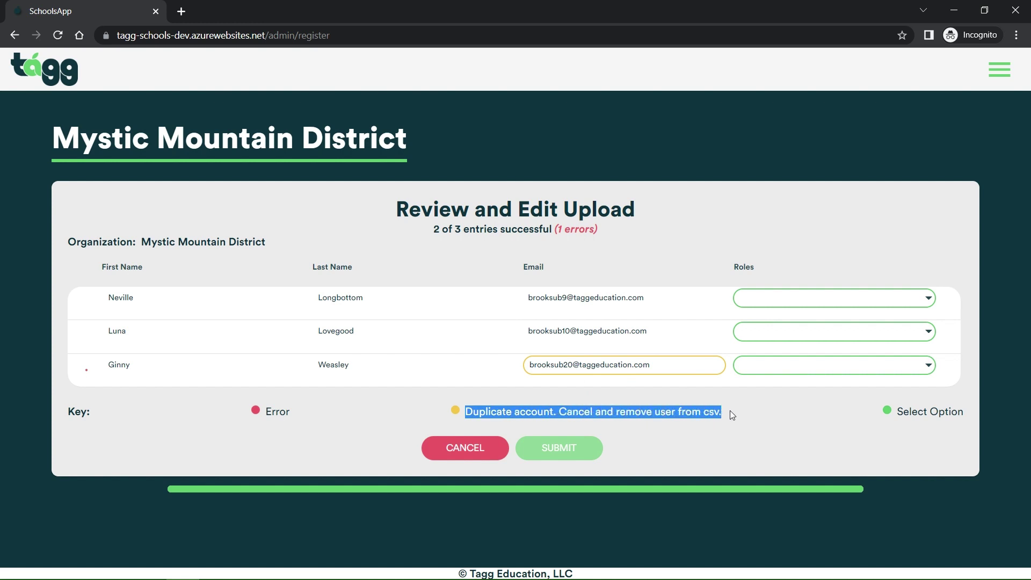
left_click(657, 378)
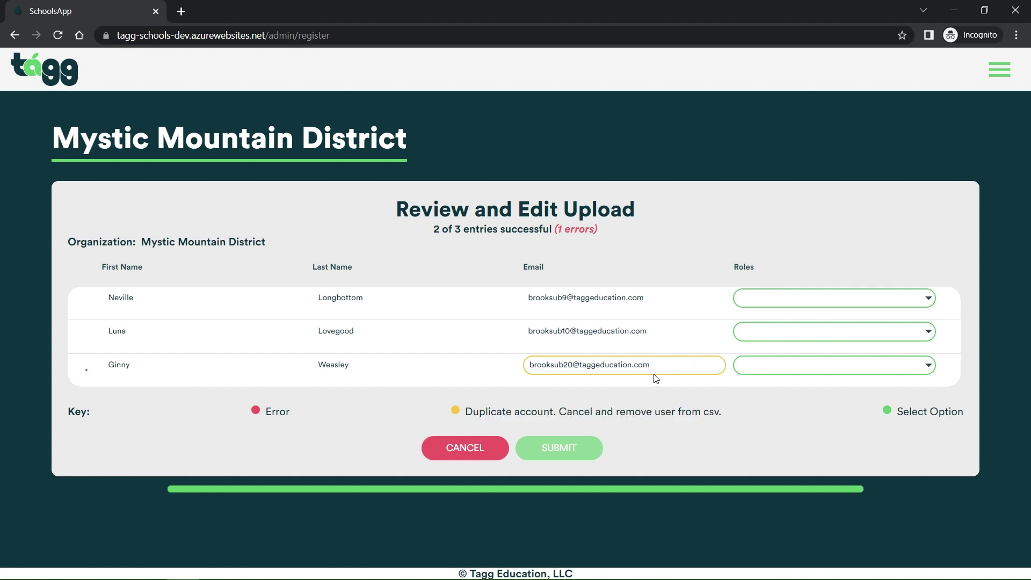
left_click(573, 366)
key("BackSpace")
key("BackSpace")
type("11")
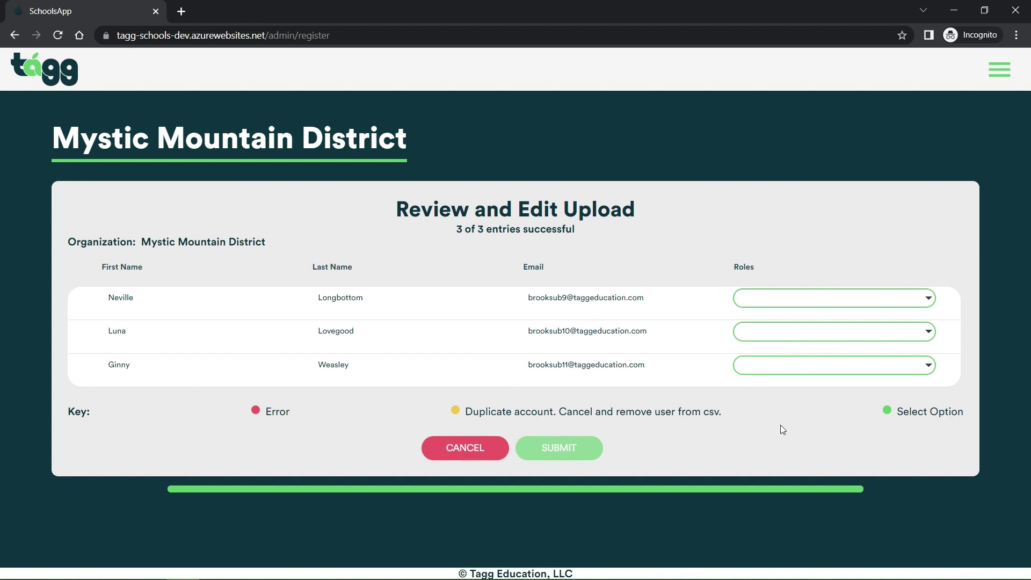
Give the first sub the Sub for Assistant Teachers, Sub for Teachers, and Sub for Admins and Staff roles
left_click(933, 304)
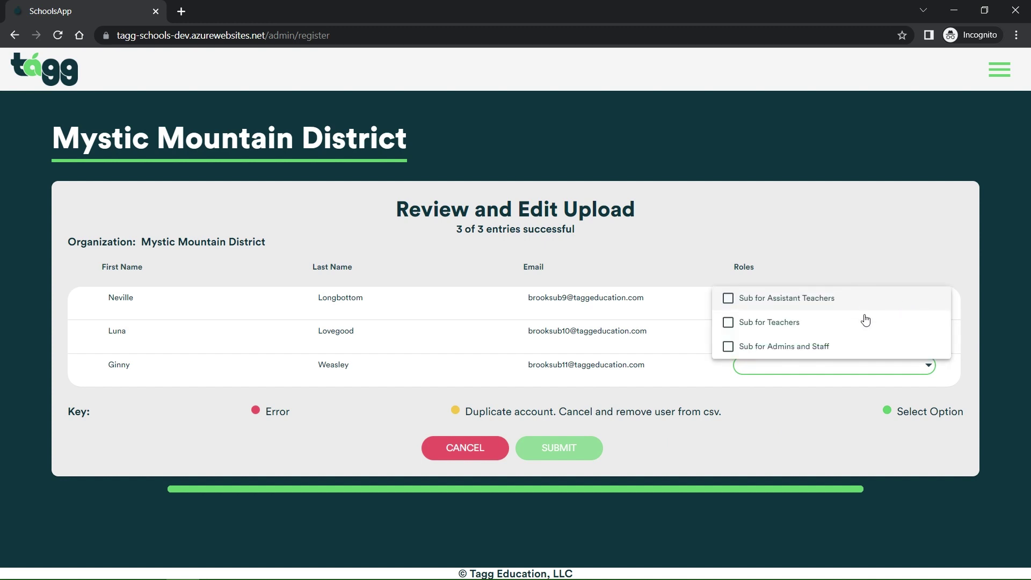
left_click(743, 305)
left_click(737, 321)
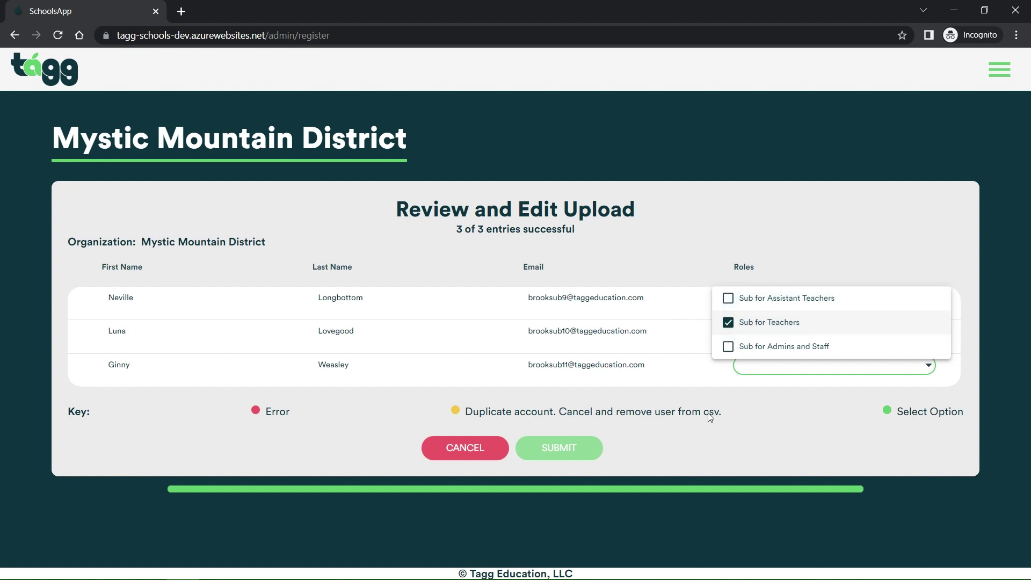
left_click(733, 347)
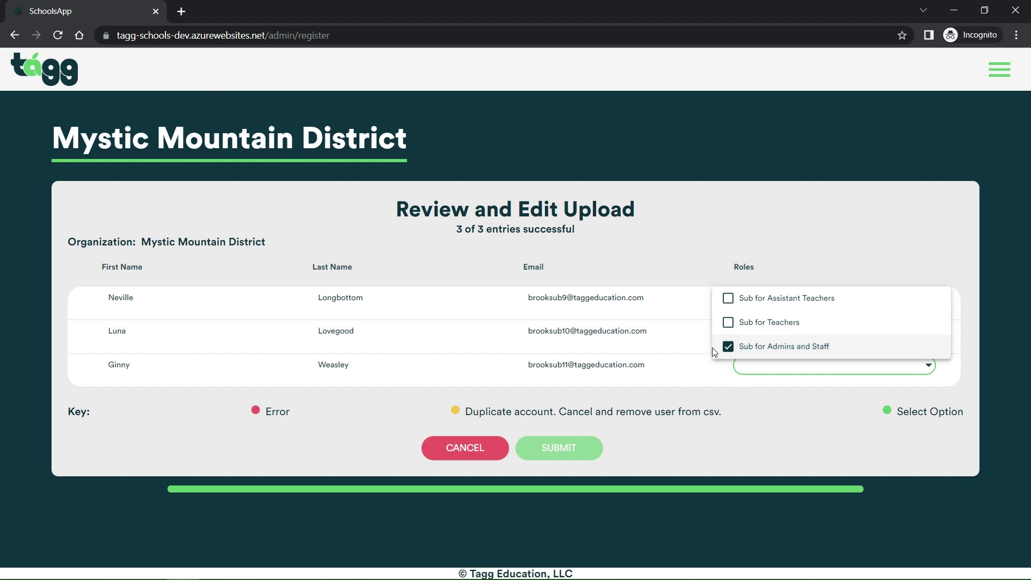
left_click(729, 322)
left_click(729, 299)
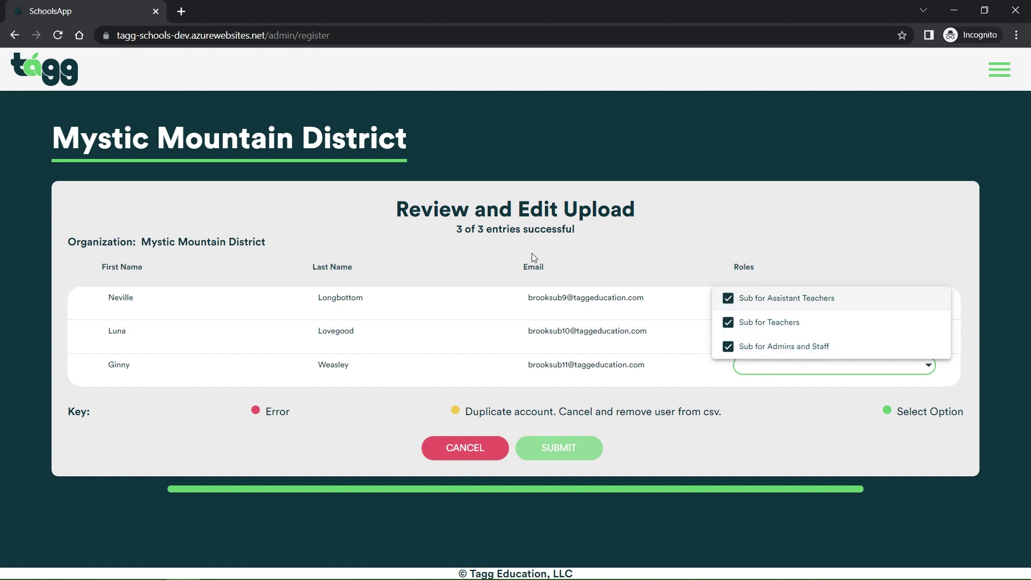
left_click(714, 193)
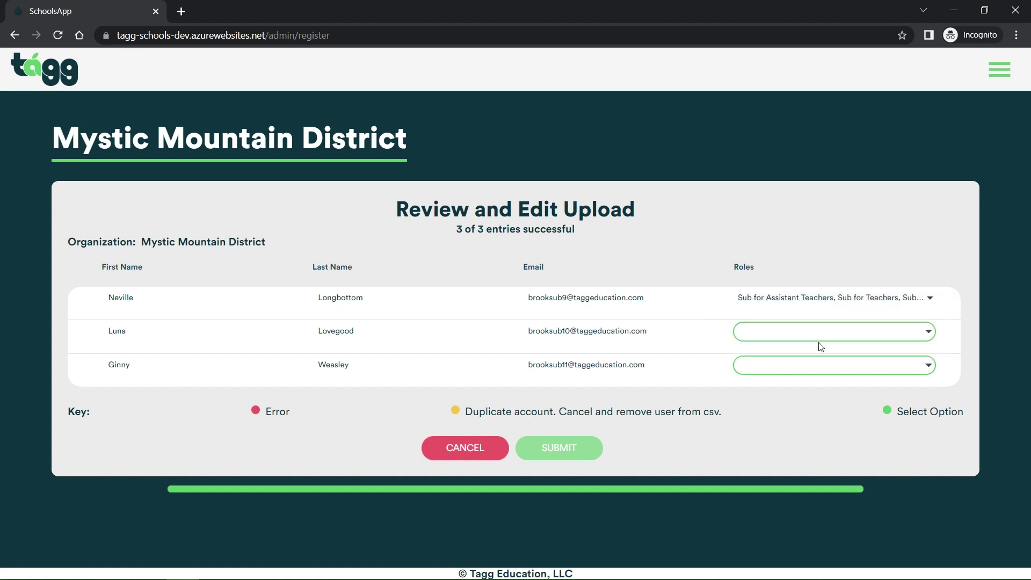
Give the second sub the same three sub roles: Assistant Teachers, Teachers, and Admins and Staff
left_click(819, 332)
left_click(752, 380)
left_click(749, 357)
left_click(741, 356)
left_click(739, 336)
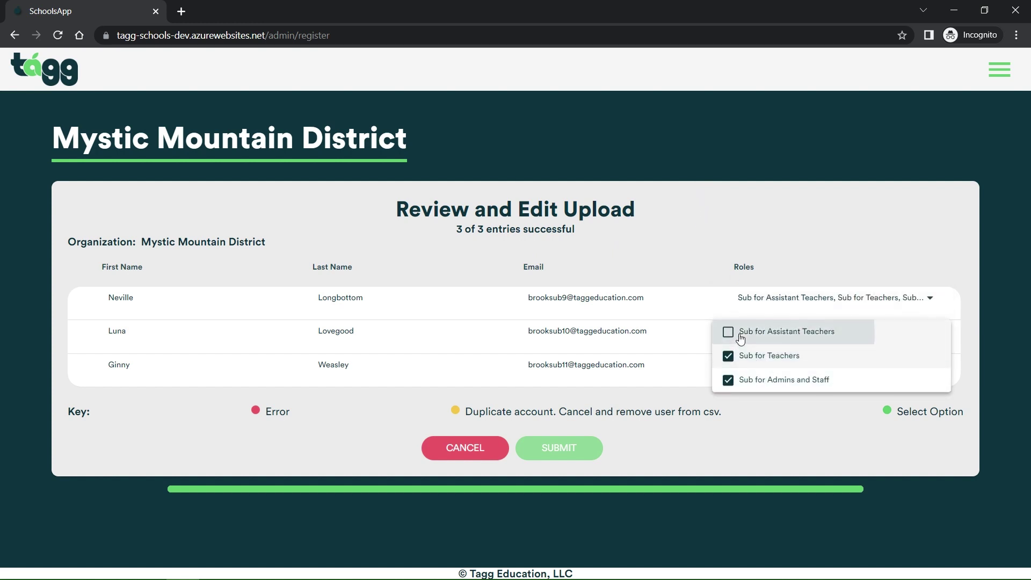
left_click(734, 302)
Give the third sub the Assistant Teachers, Teachers, and Admins and Staff sub roles
left_click(791, 370)
left_click(768, 367)
left_click(754, 389)
left_click(729, 414)
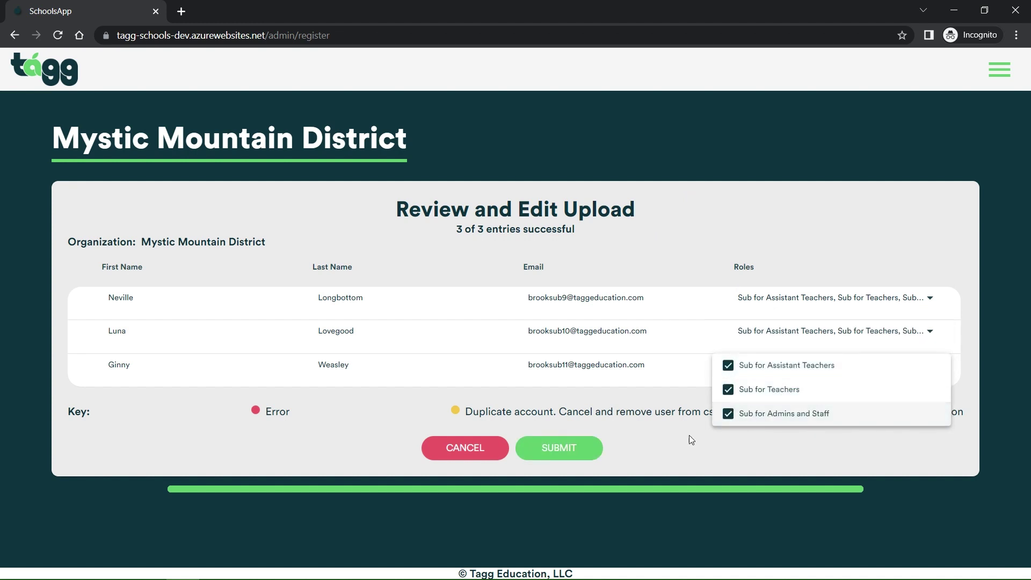
left_click(629, 455)
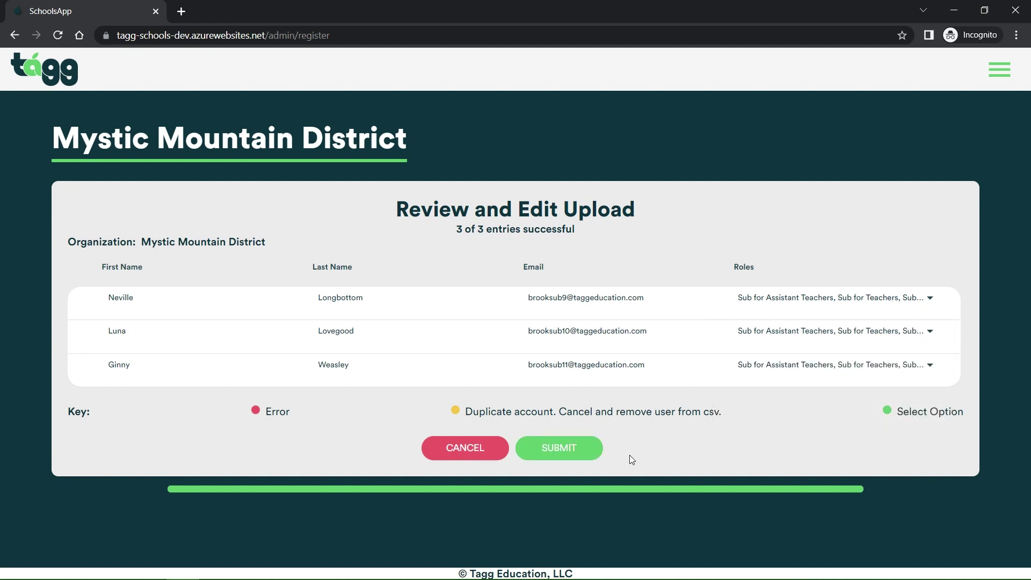
Submit the three subs and finish registration to reach the Schools page listing Hogwarts, Beauxbatons and Durmstrang
left_click(563, 450)
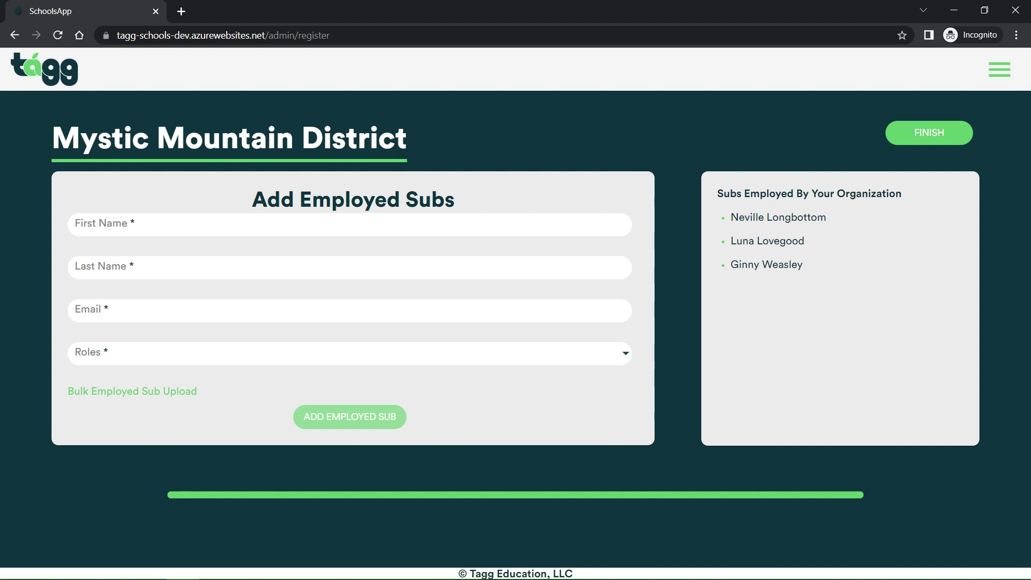
left_click(925, 137)
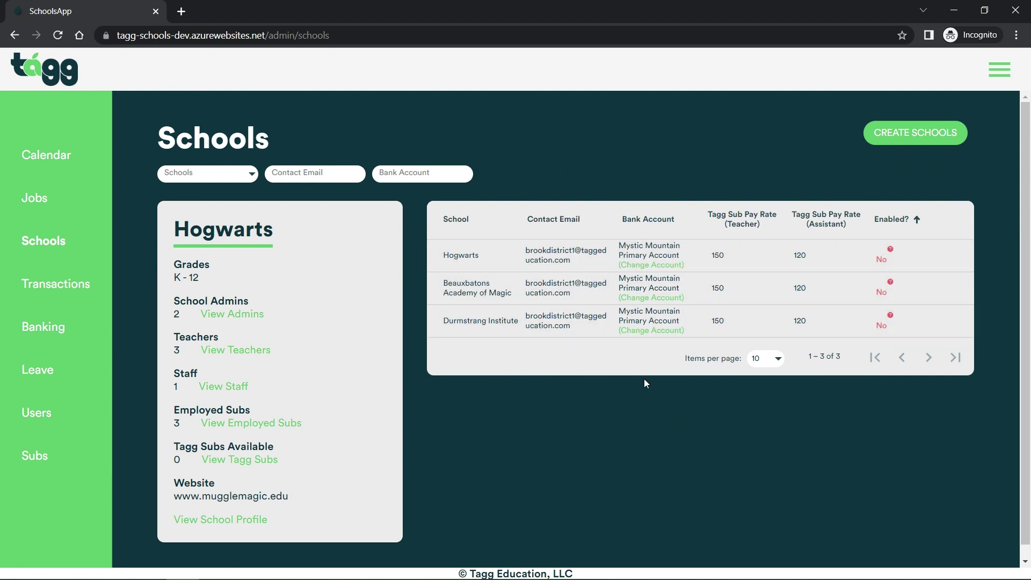
Show the Banking page with Mystic Mountain Primary Account marked Needs Verification
mouse_move(888, 333)
left_click(39, 346)
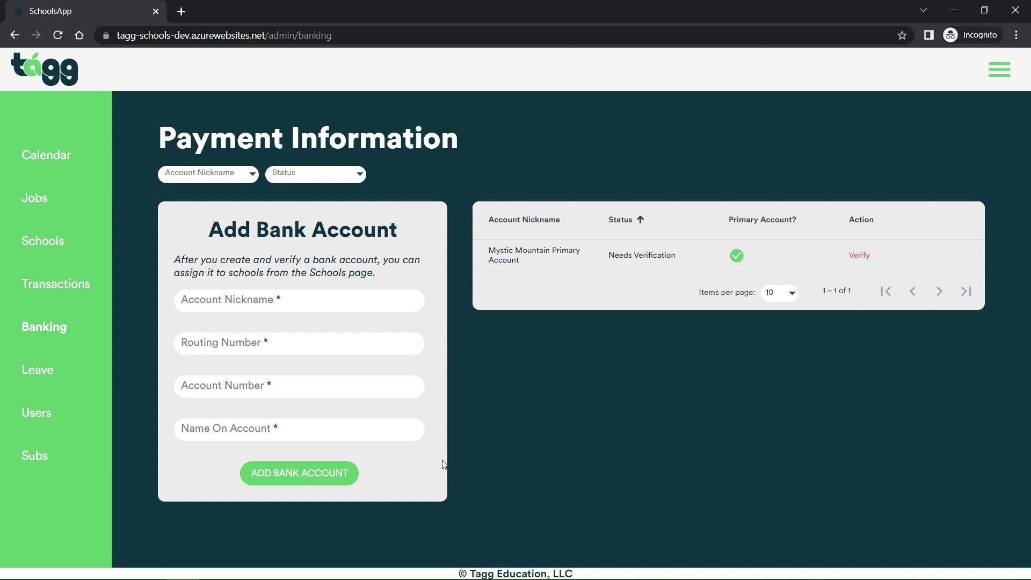